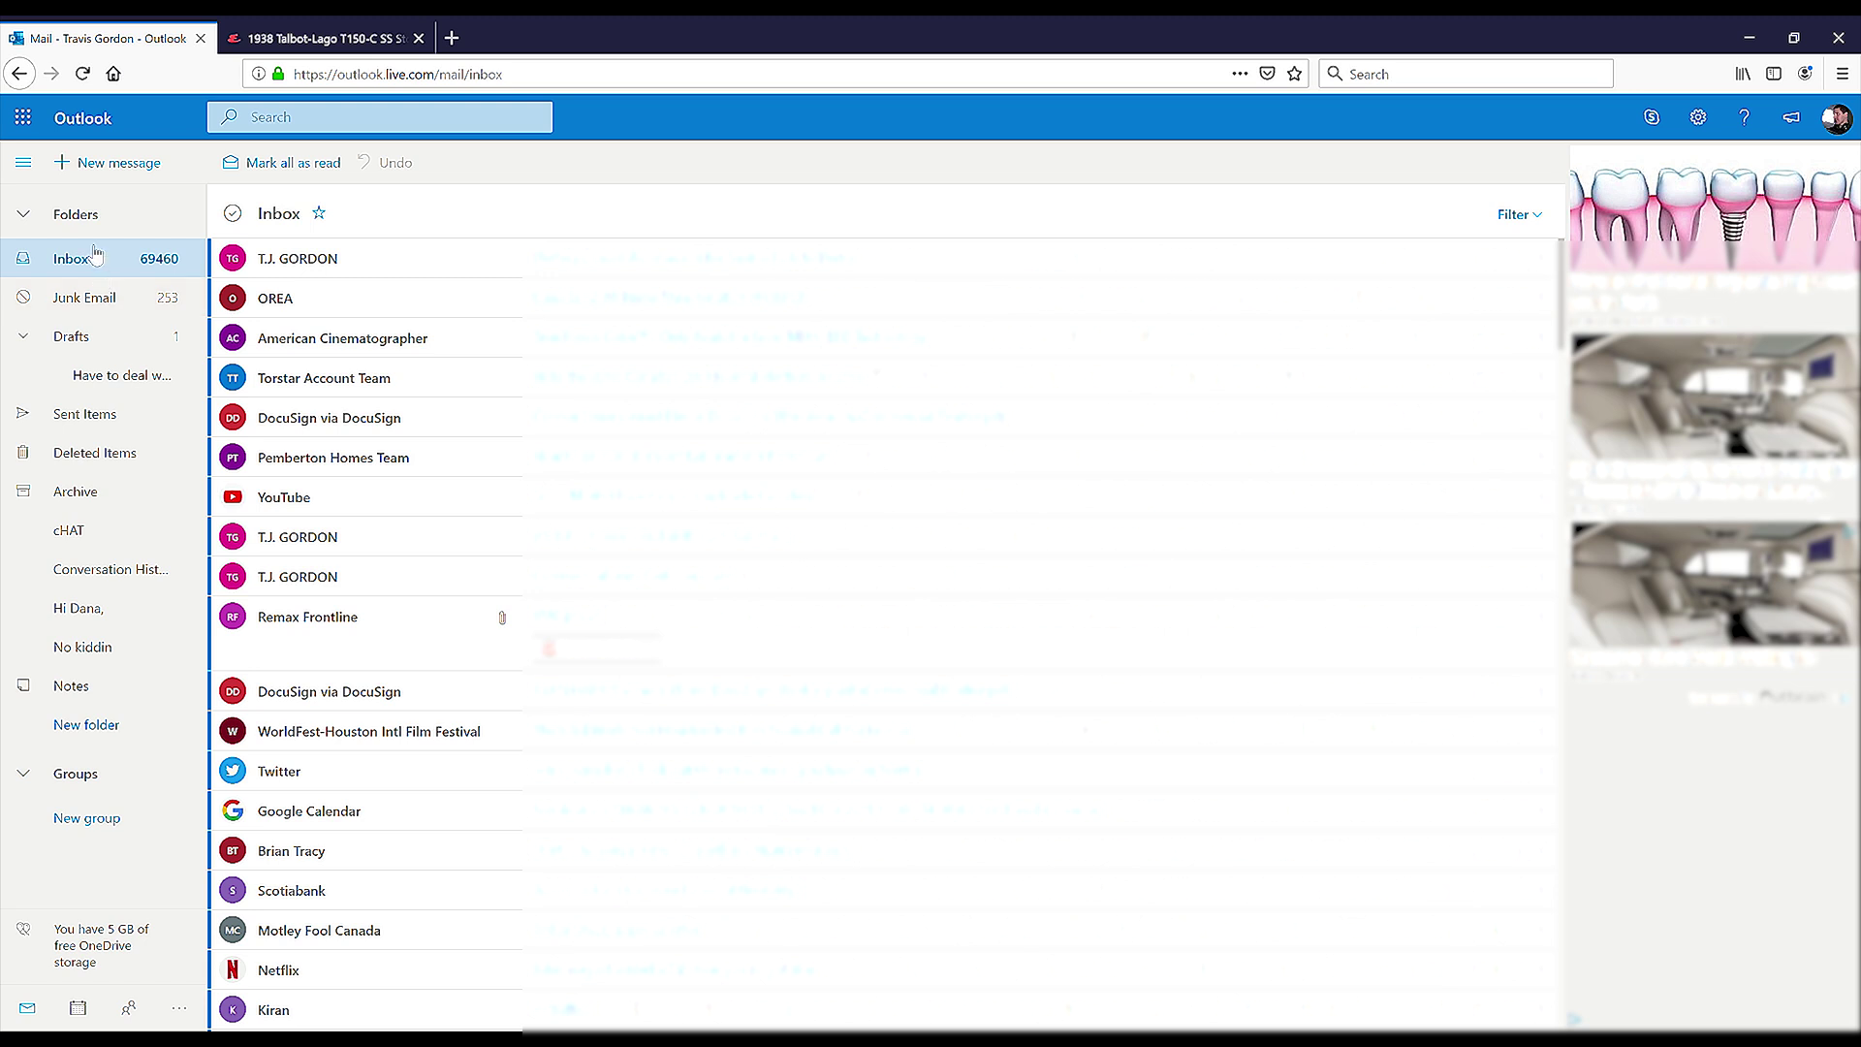
Delete all 253 Junk Email messages, then view them in Deleted Items
click(80, 303)
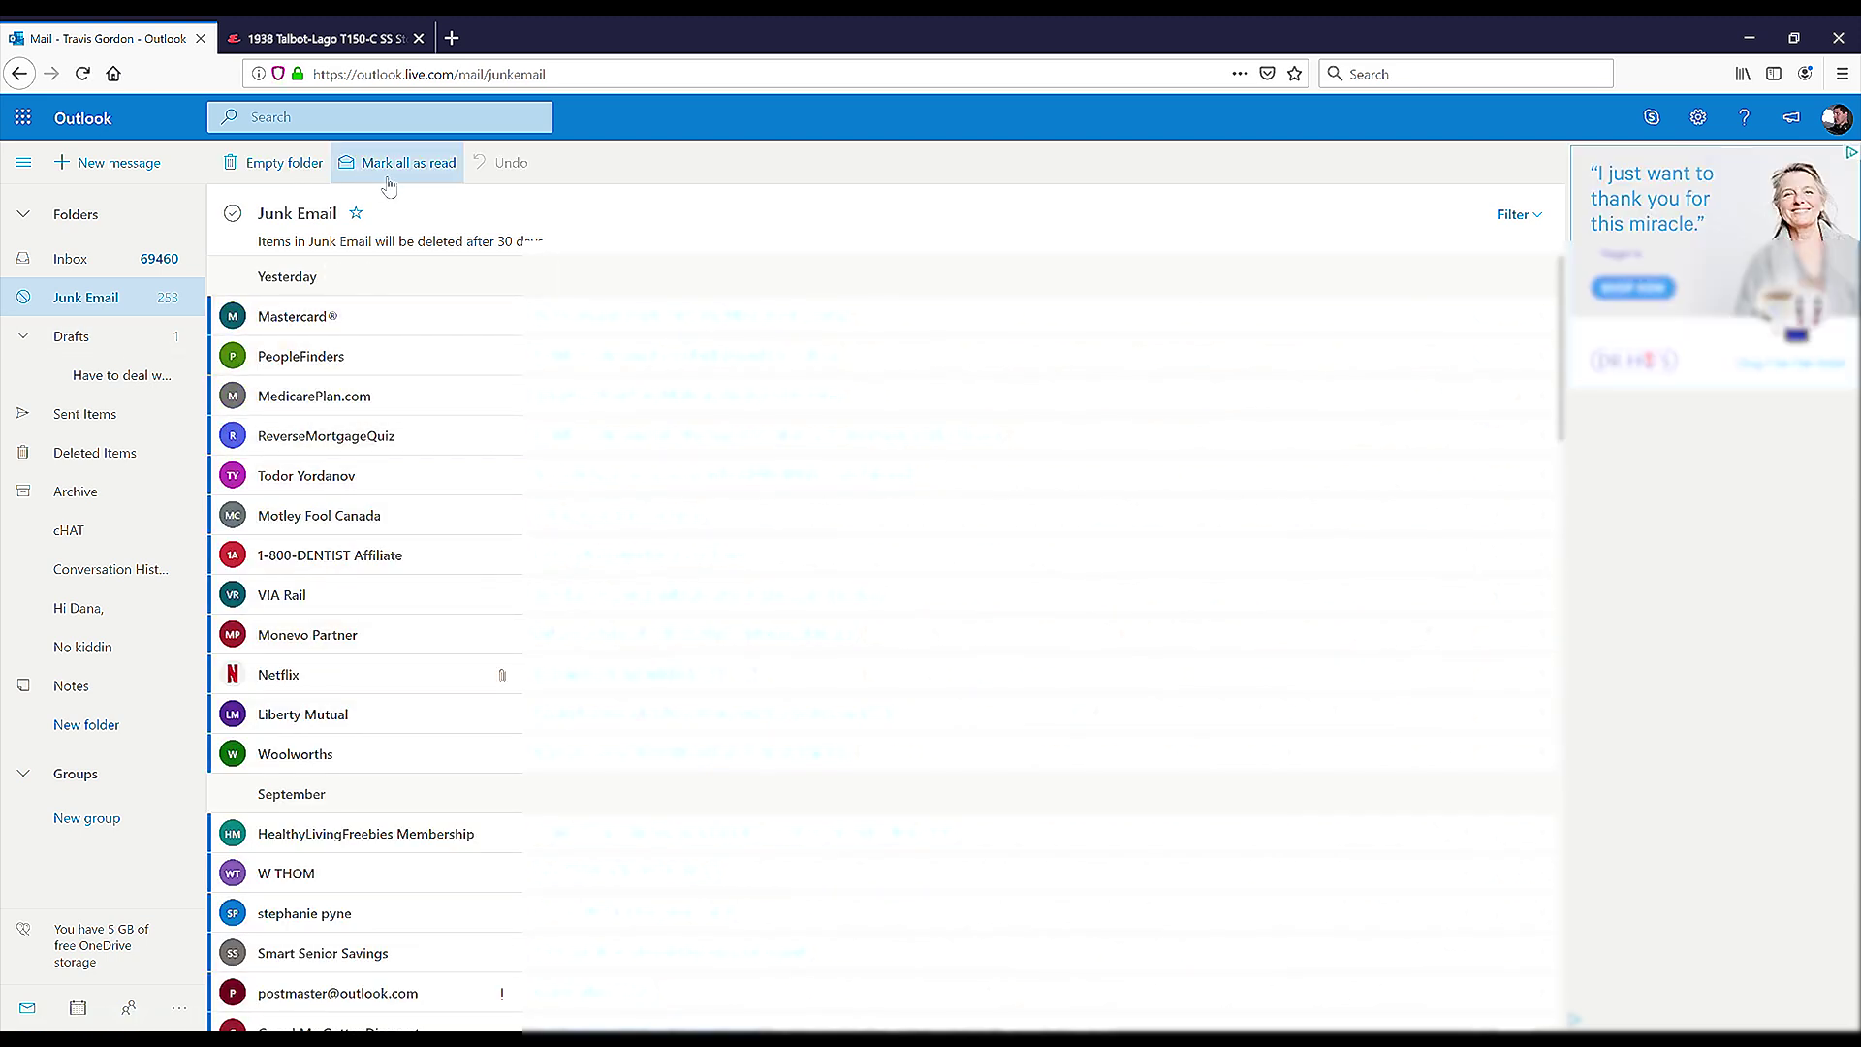
click(264, 164)
click(931, 620)
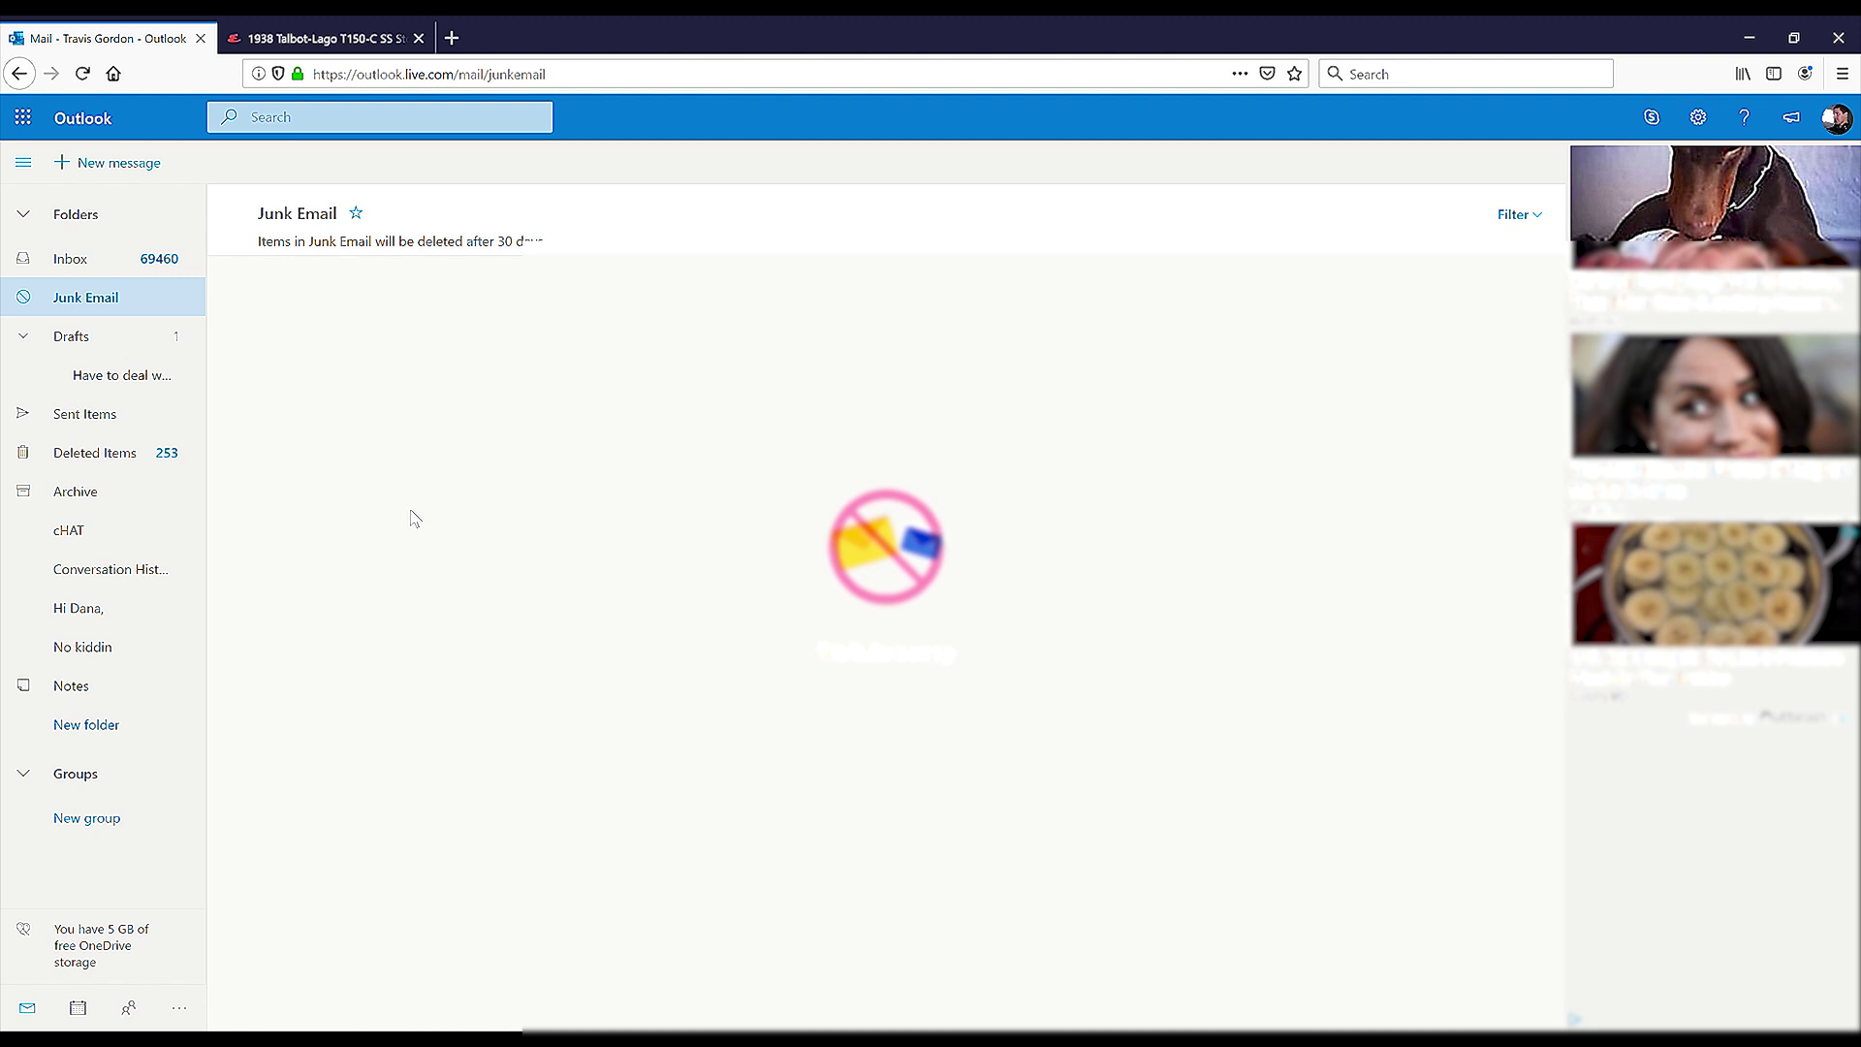
click(89, 465)
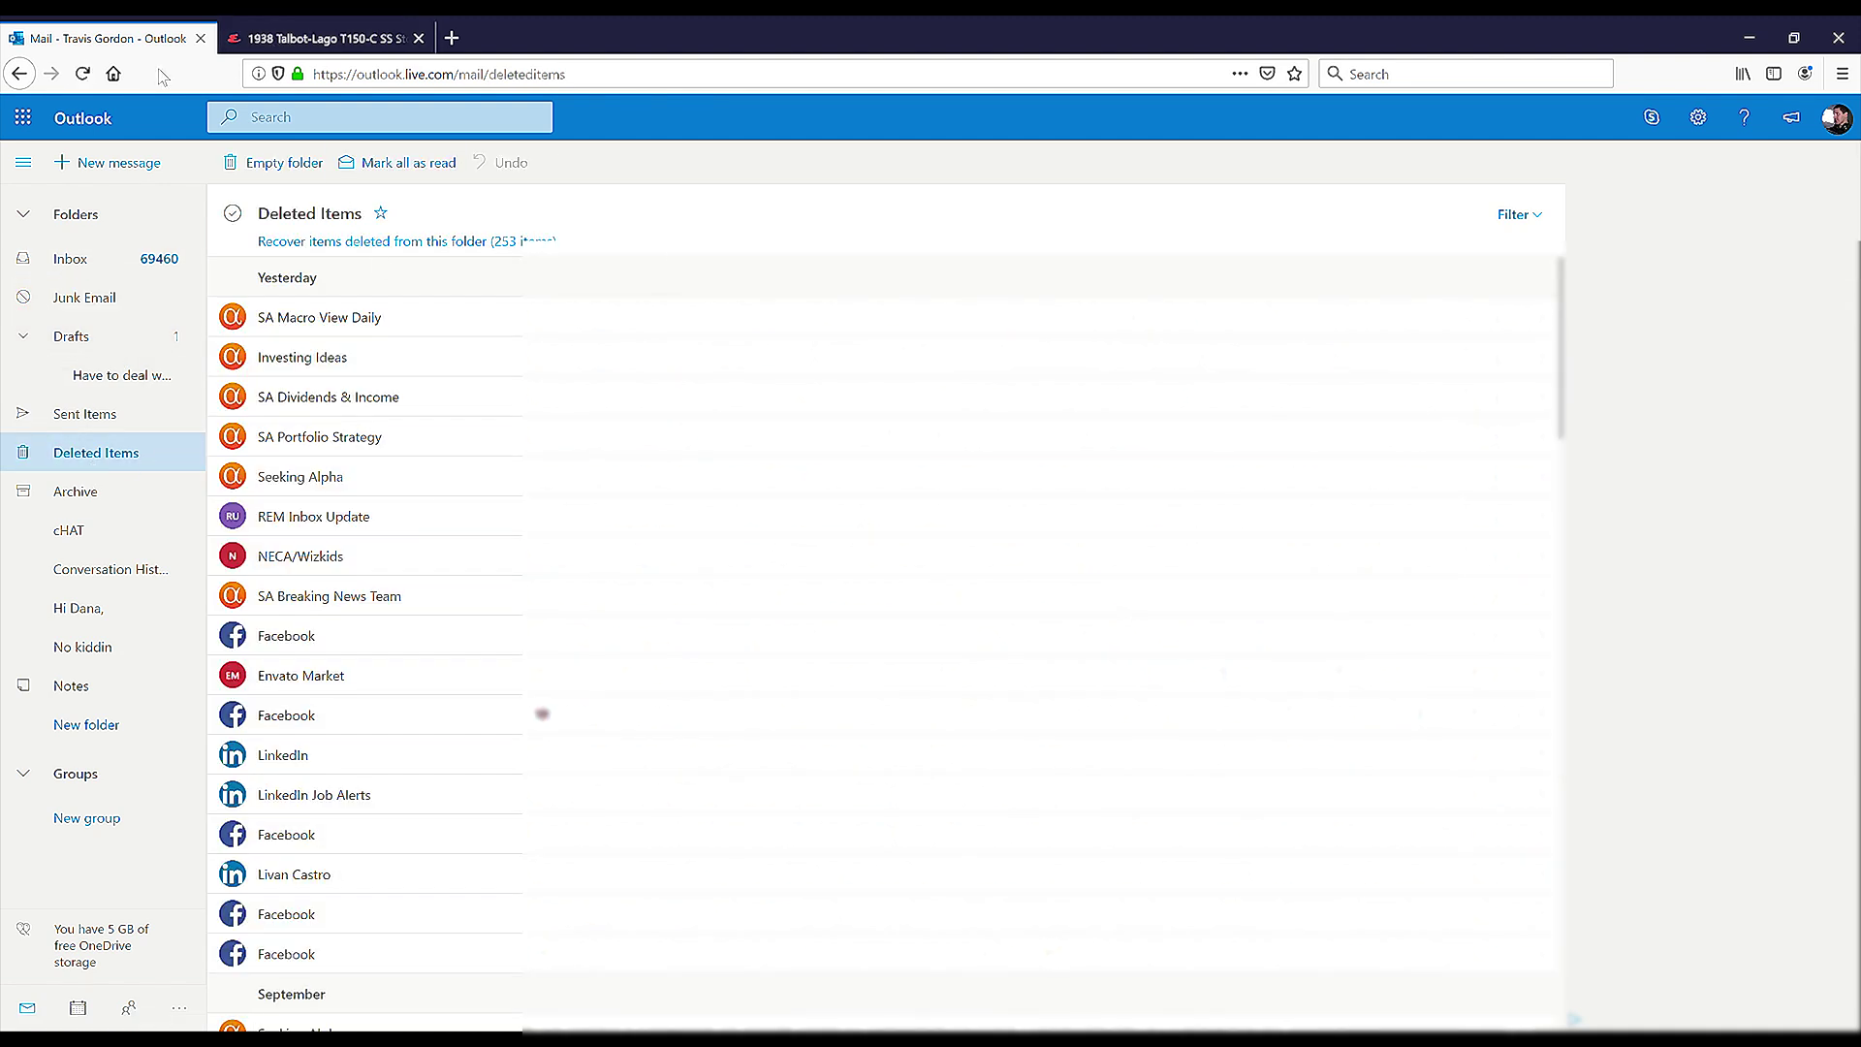
Reload, then permanently delete SA Macro View Daily, Investing Ideas and SA Dividends & Income
click(82, 74)
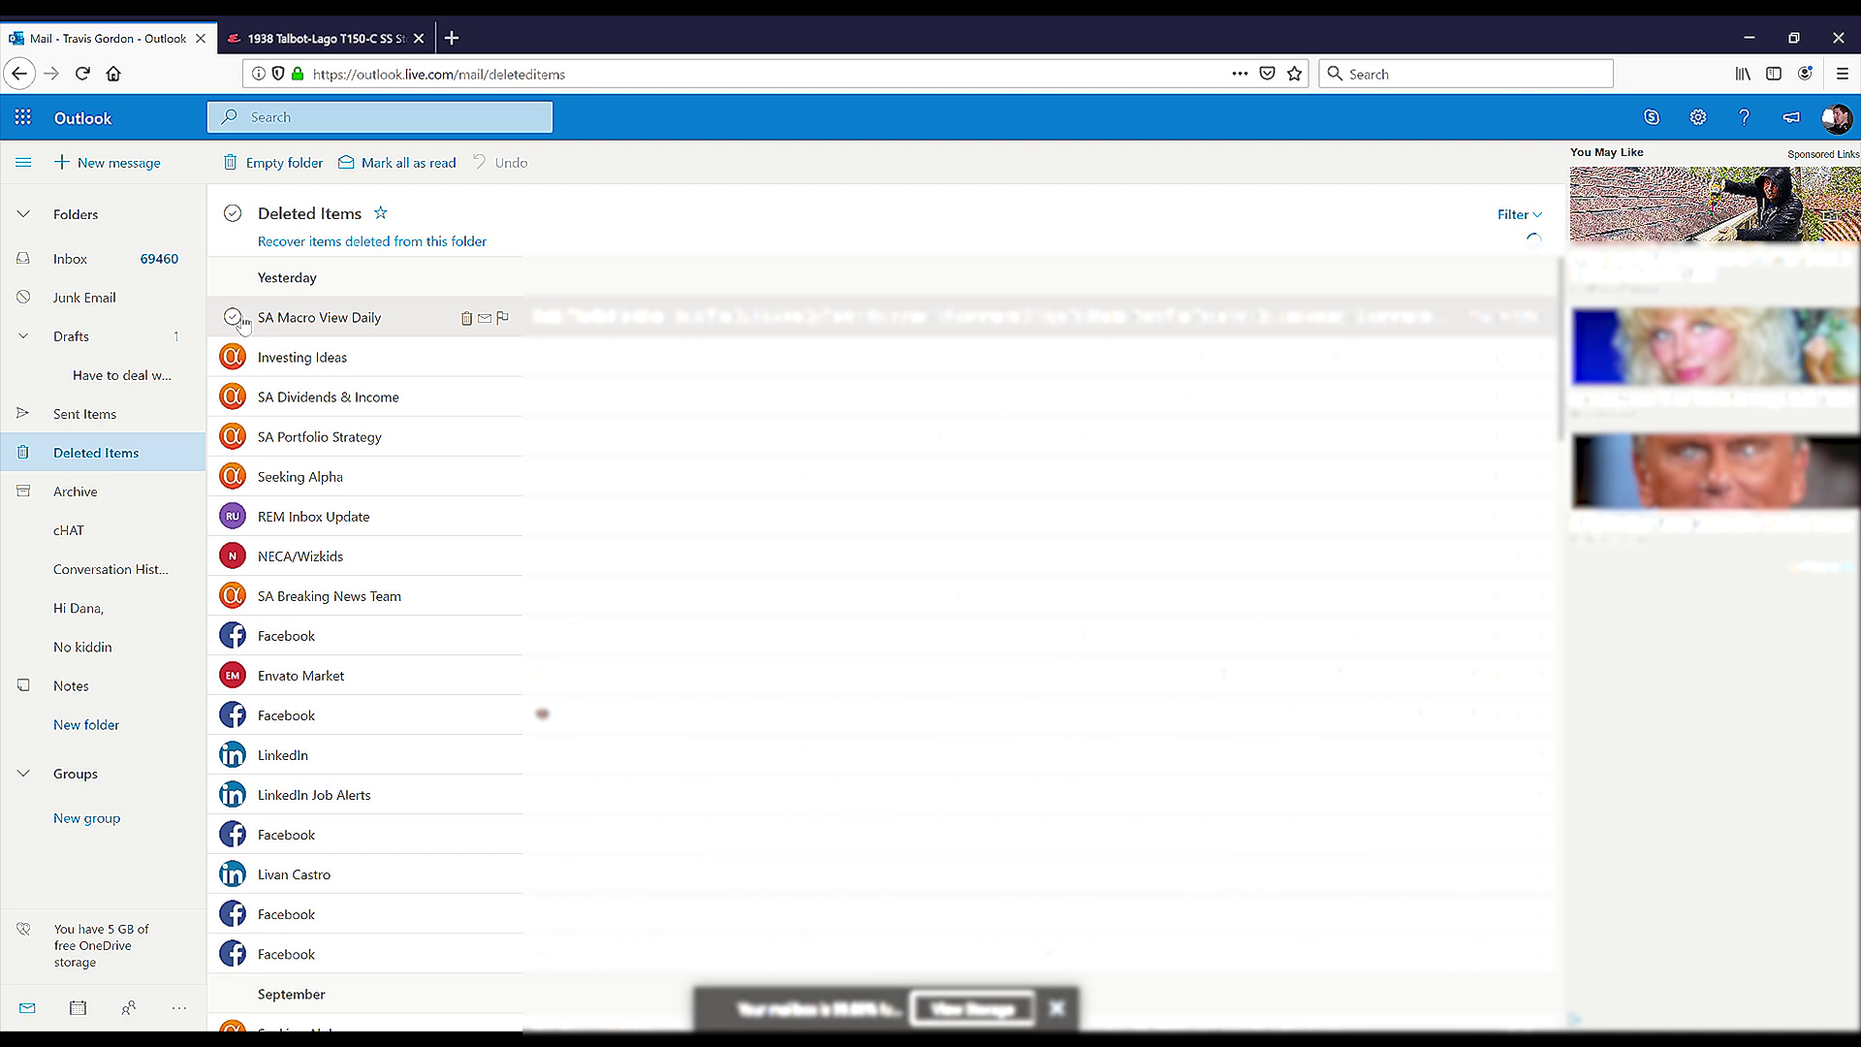
click(234, 317)
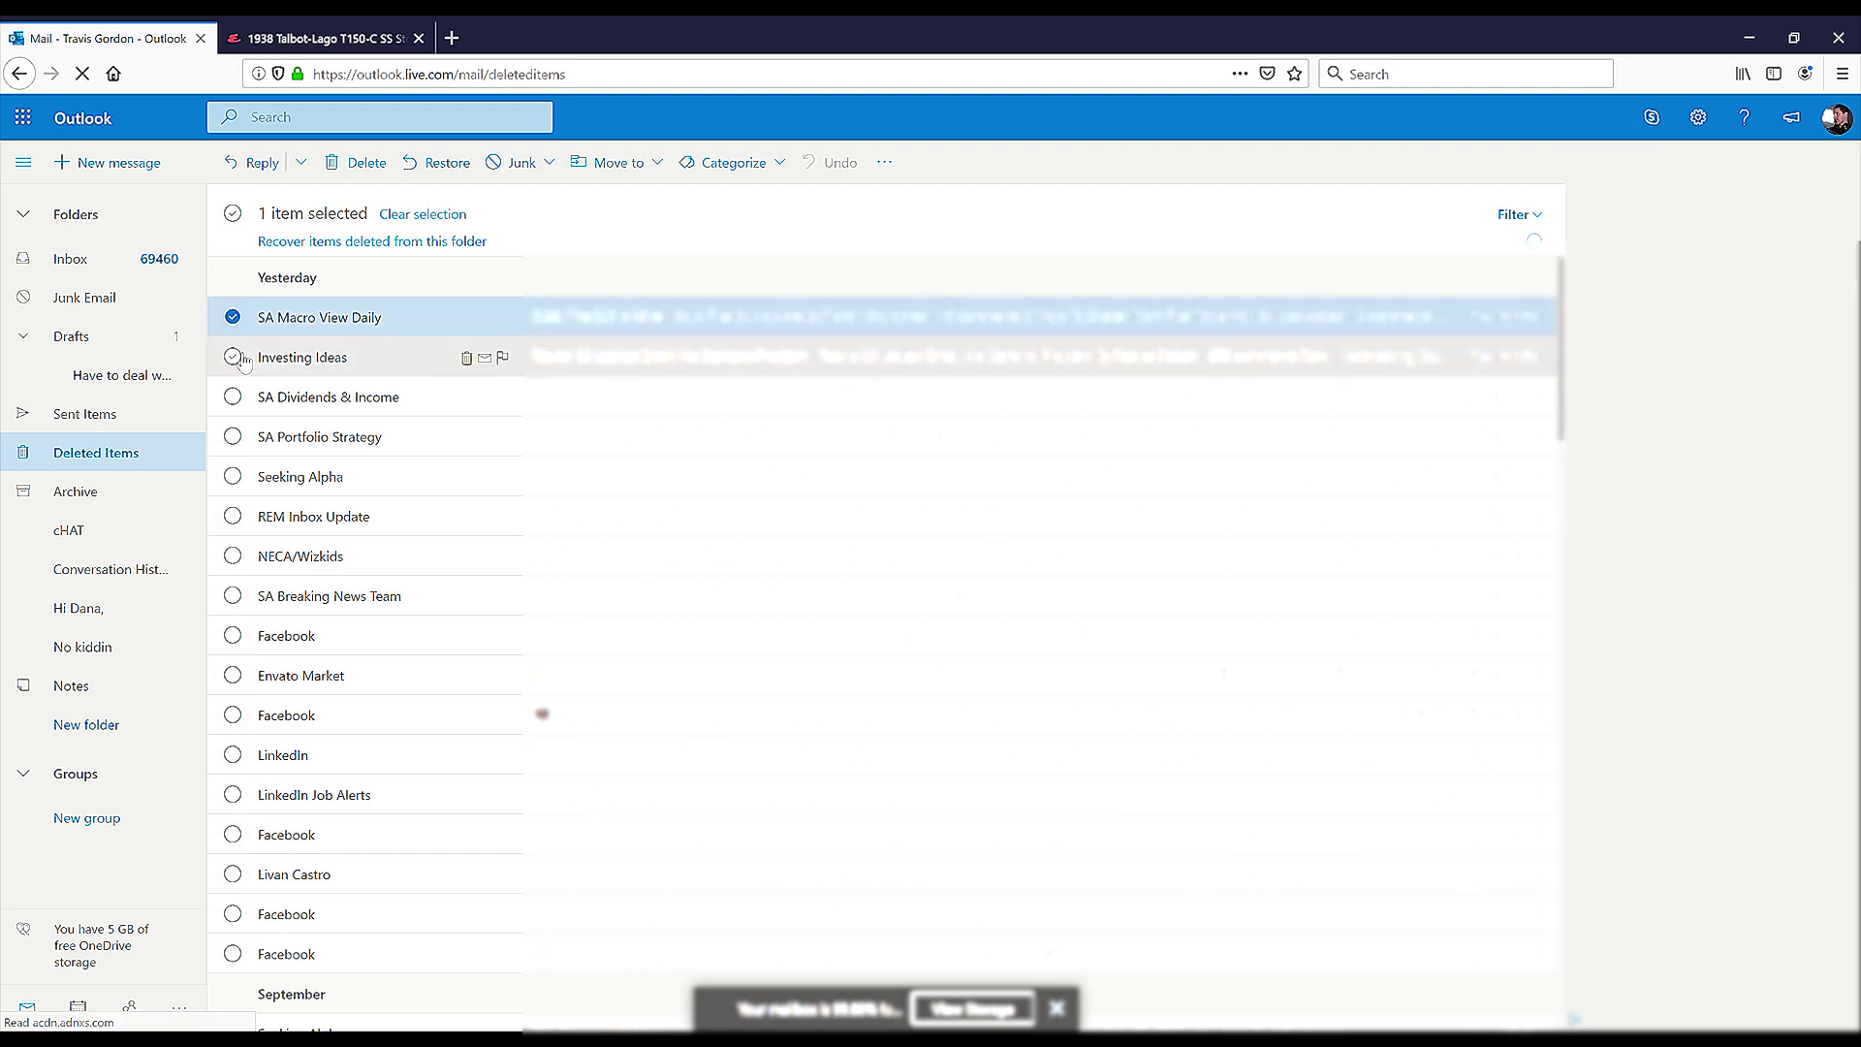
click(233, 357)
click(234, 397)
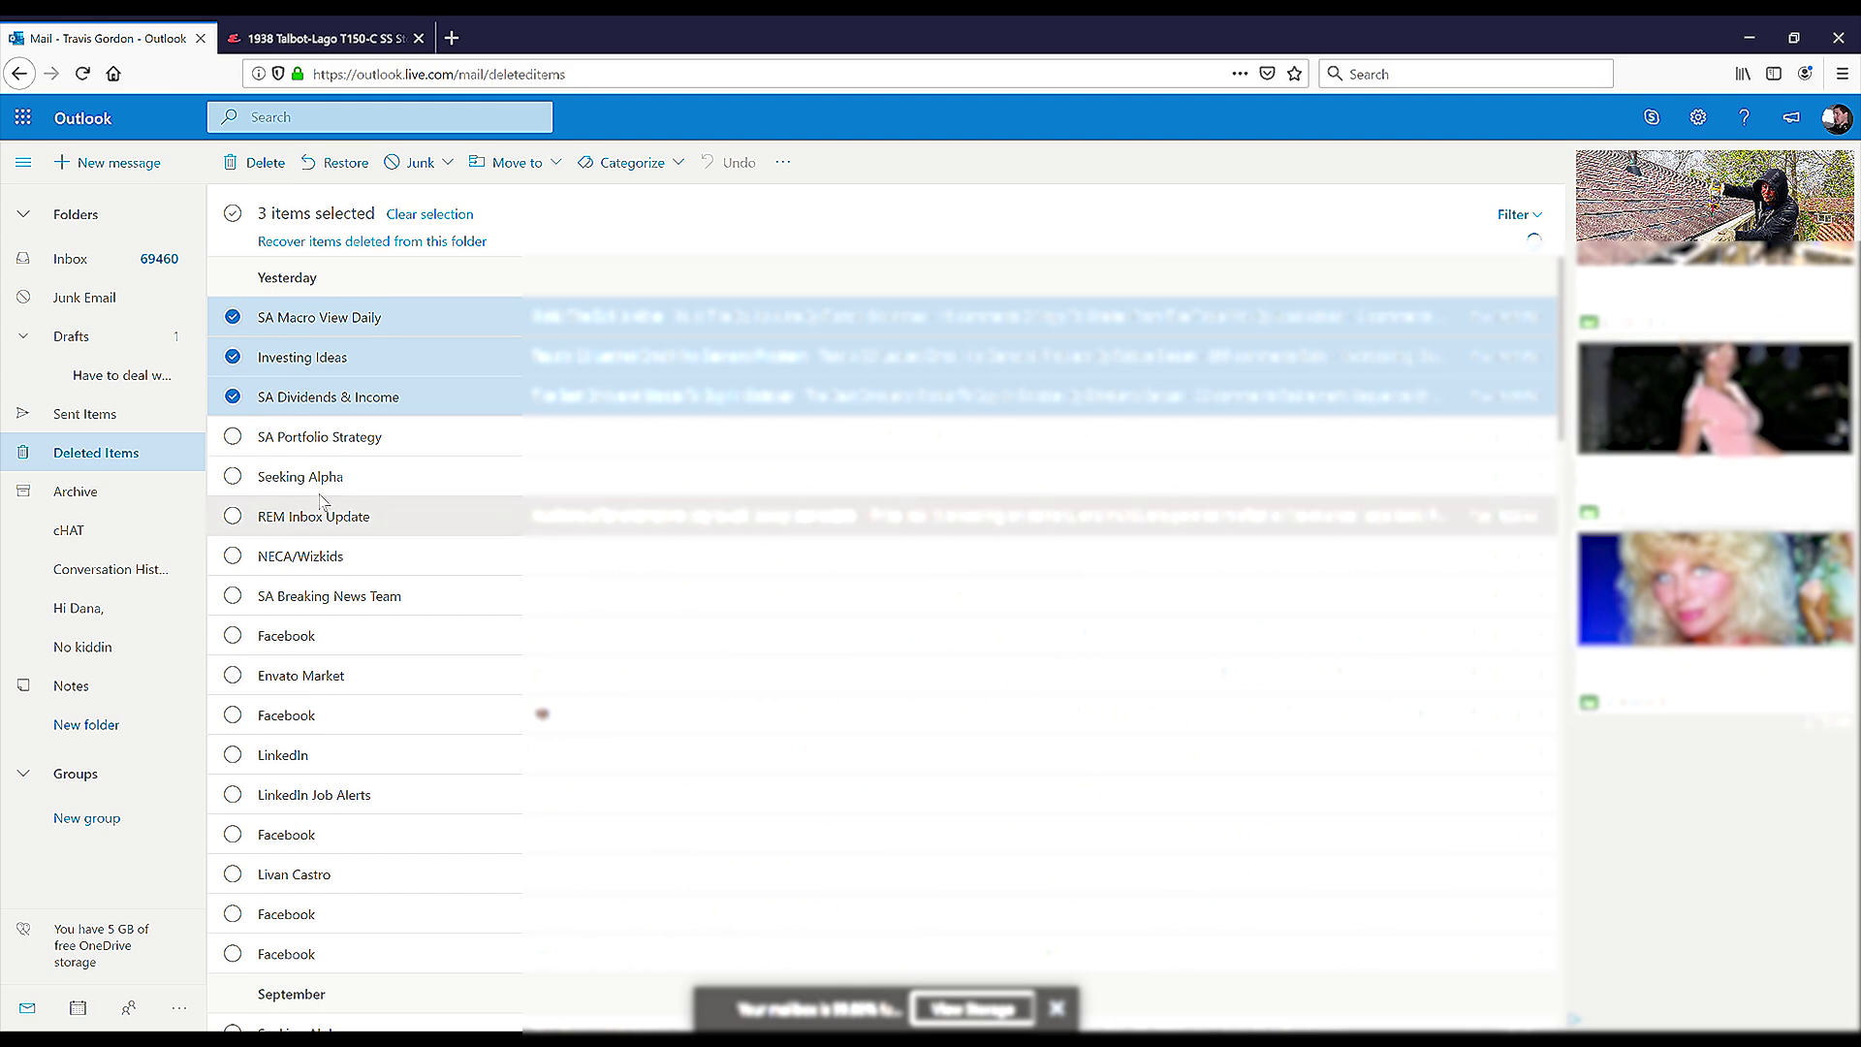
click(274, 167)
click(948, 613)
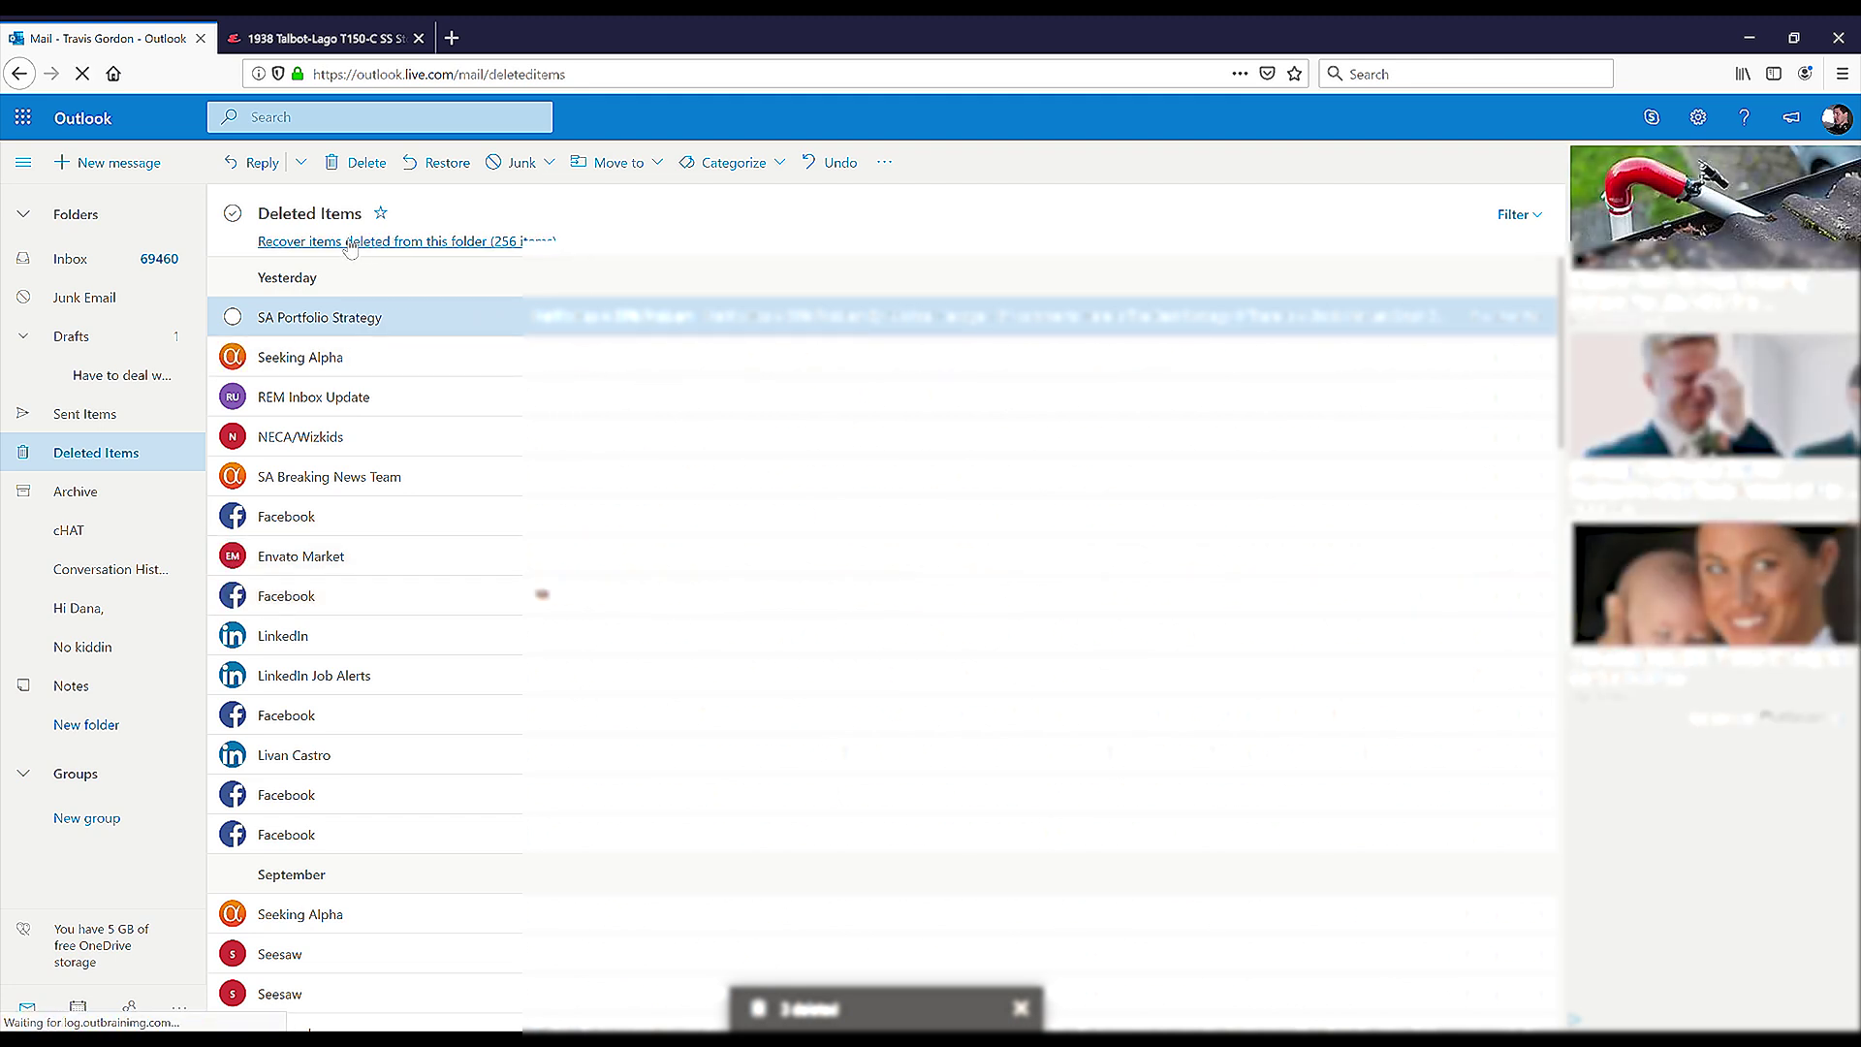
Purge all 256 recoverable items, then select SA Portfolio Strategy back in Deleted Items
click(364, 250)
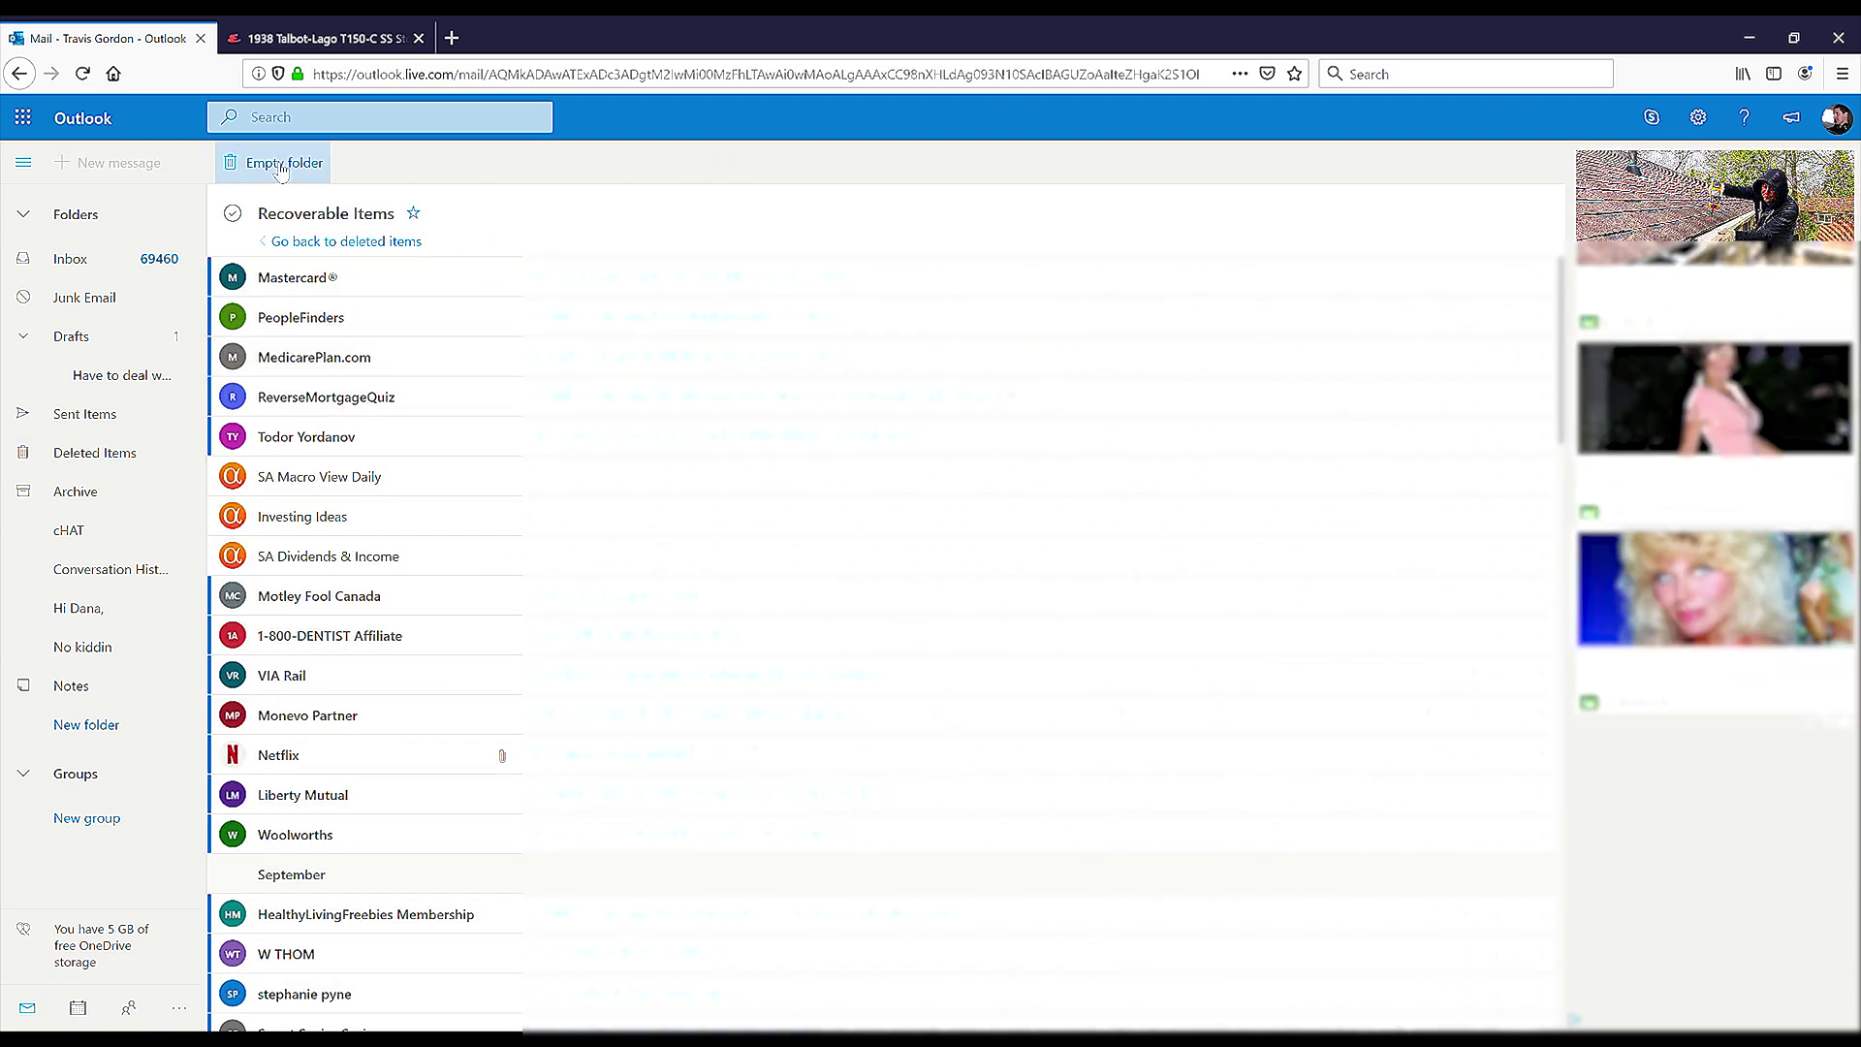
click(280, 165)
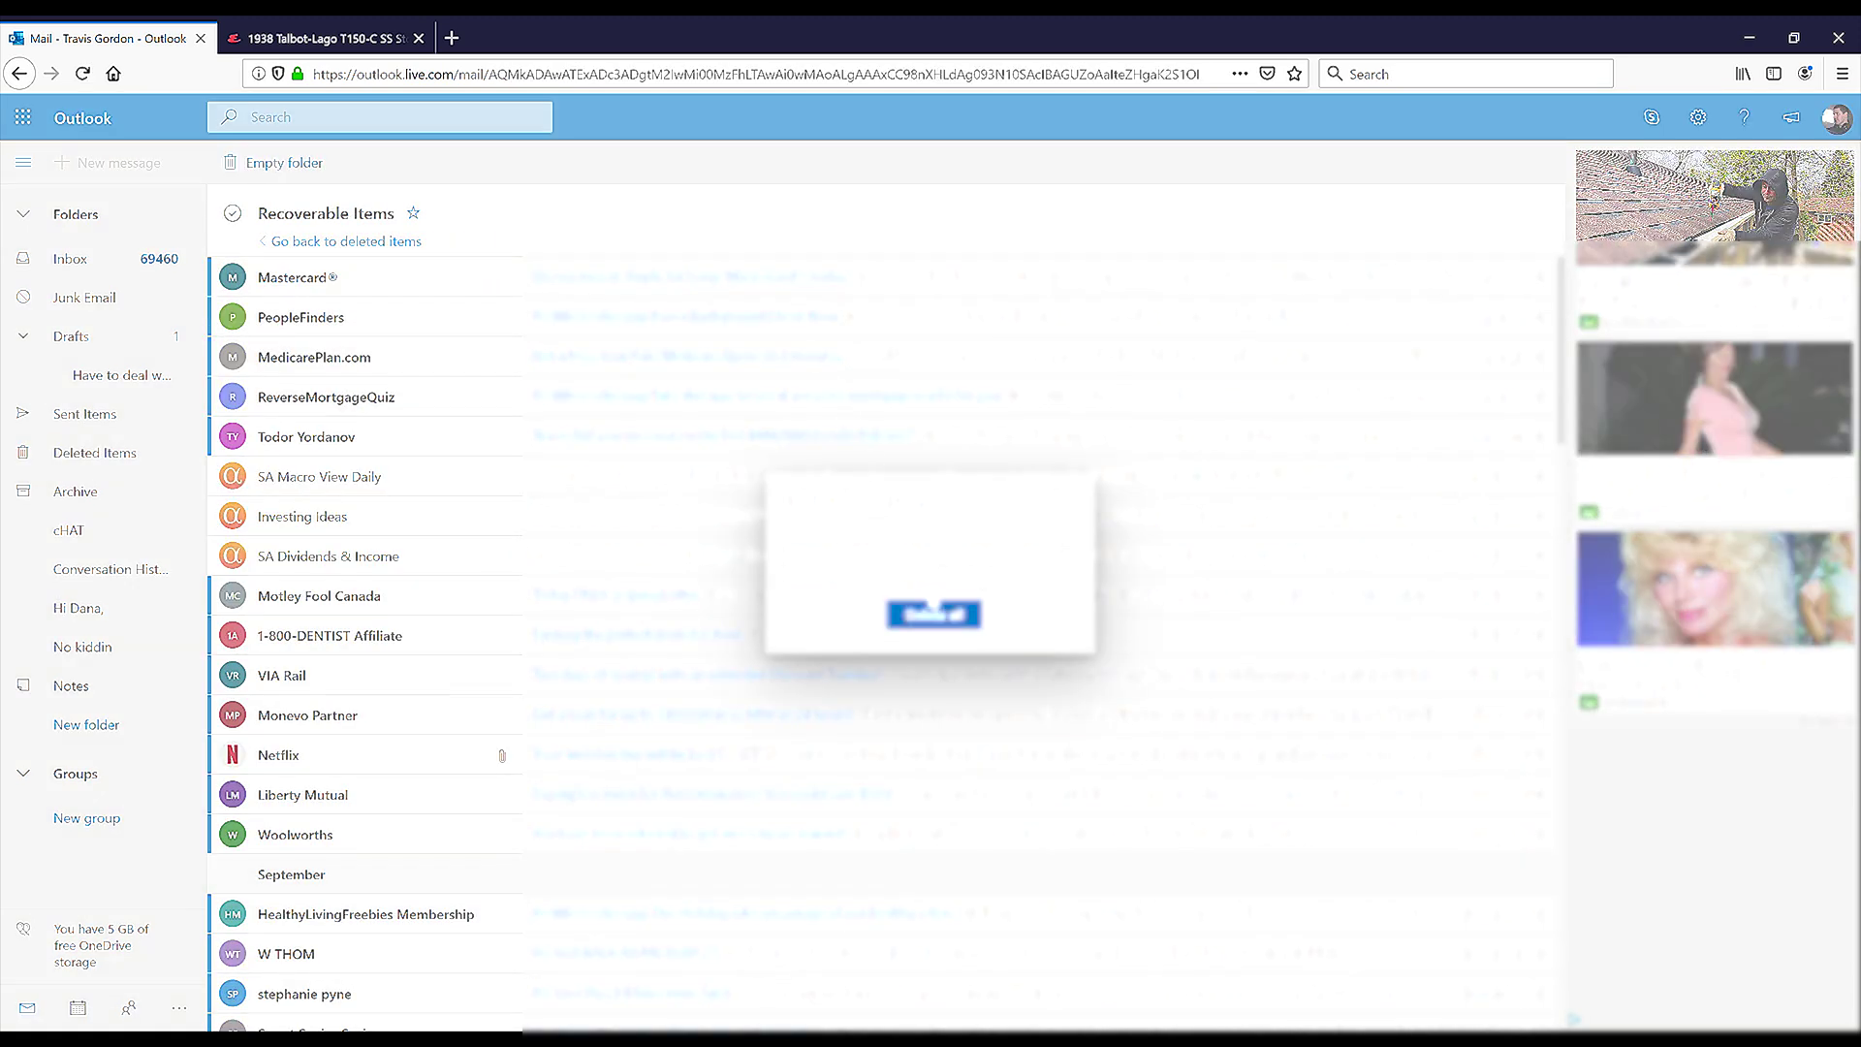
click(933, 615)
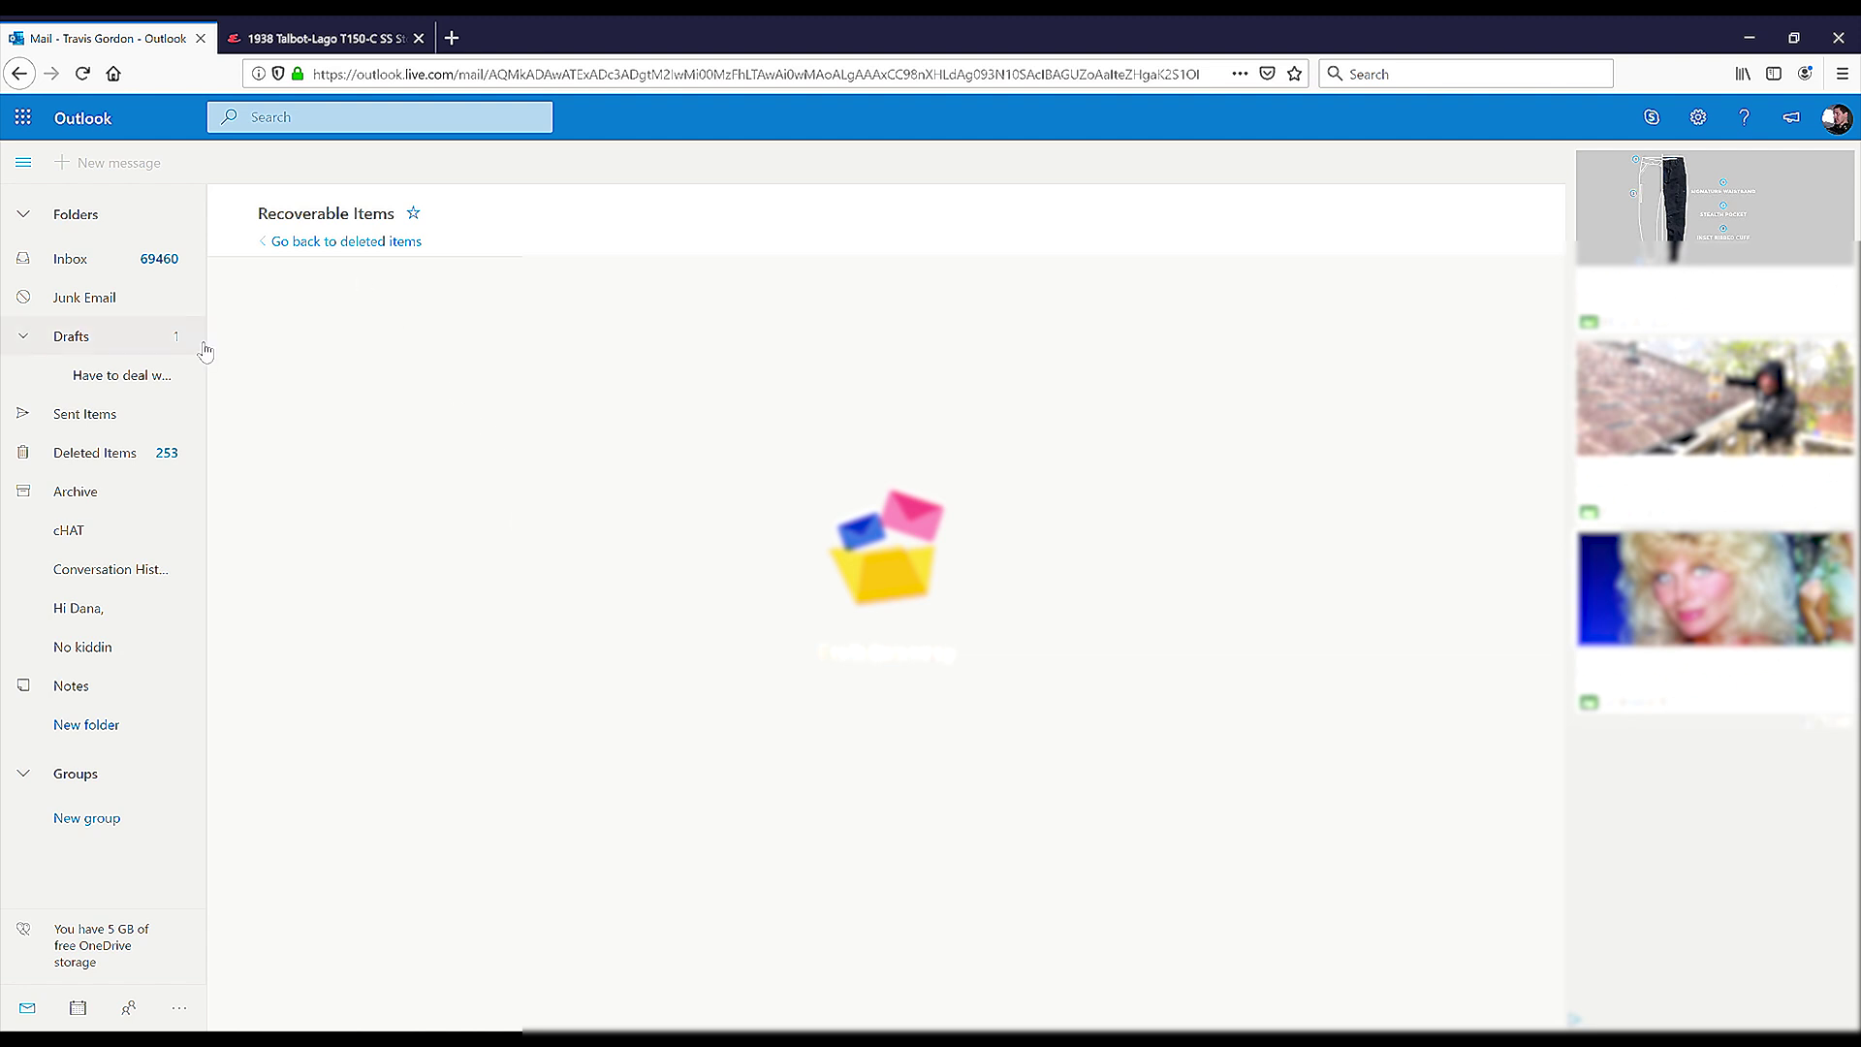
click(109, 469)
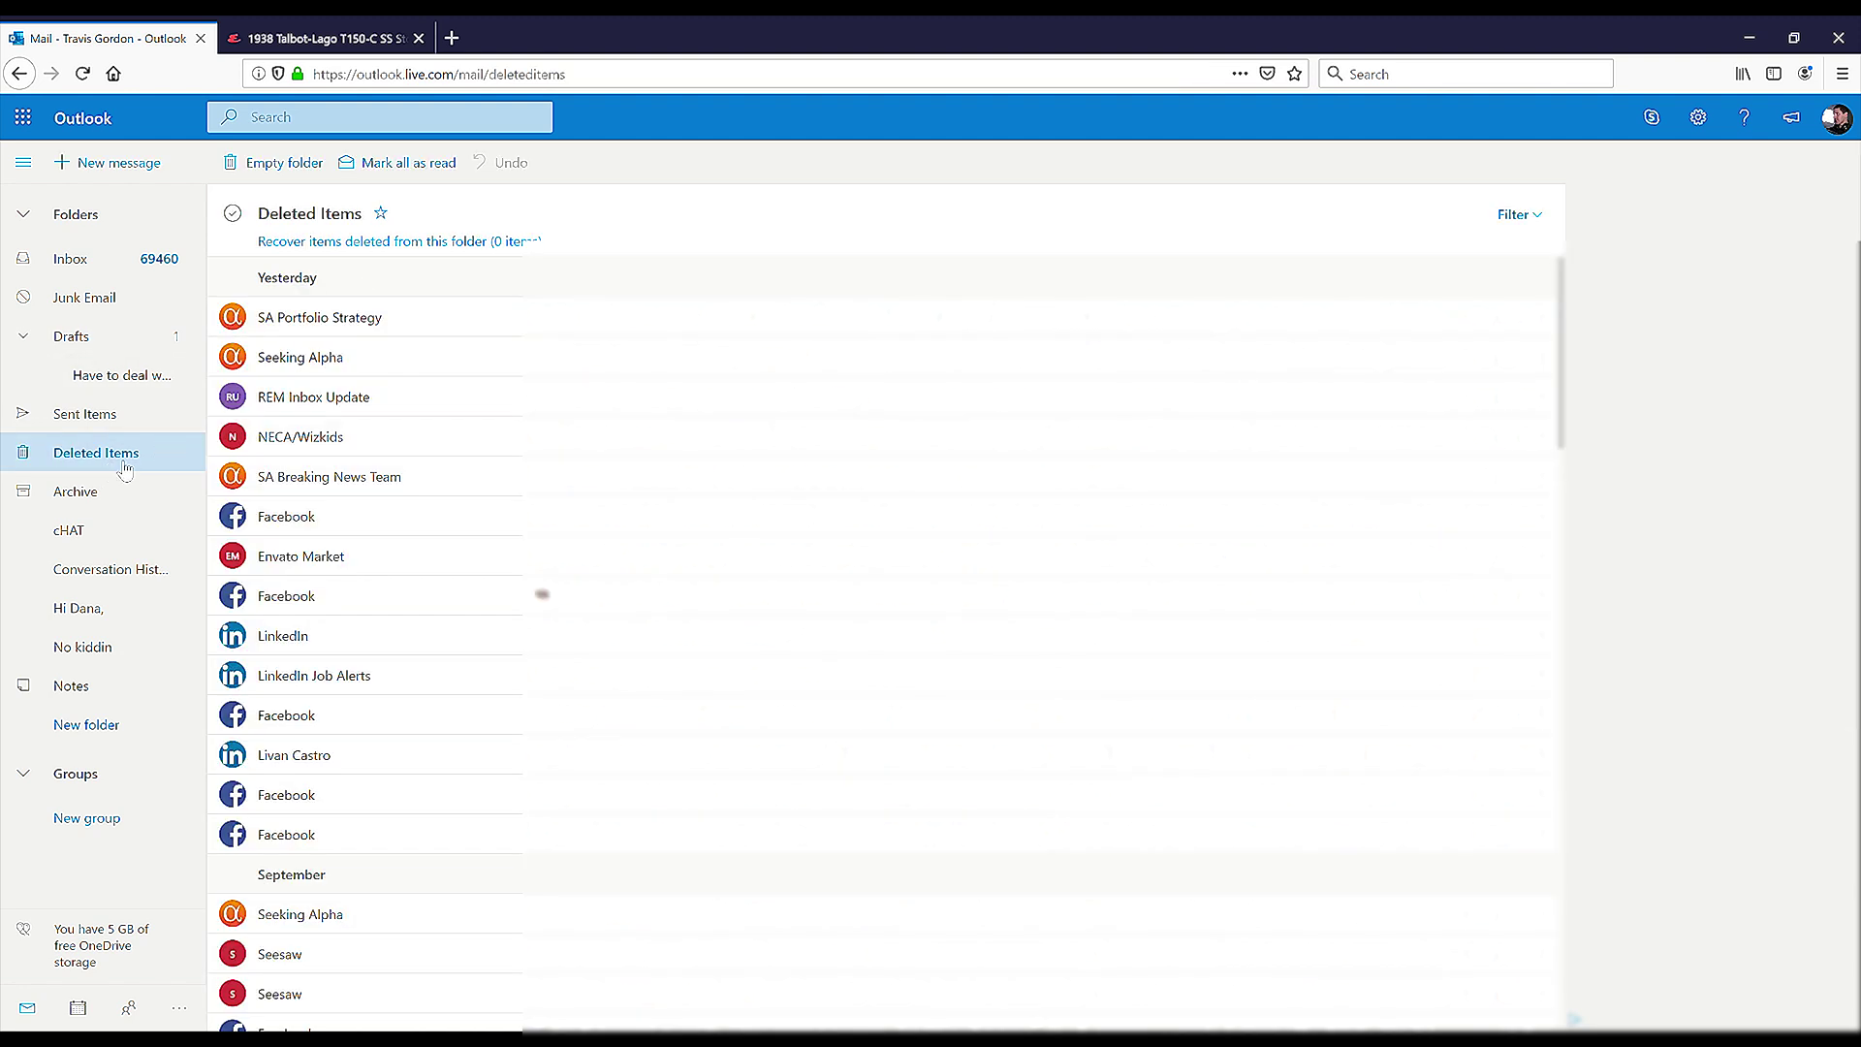
click(233, 317)
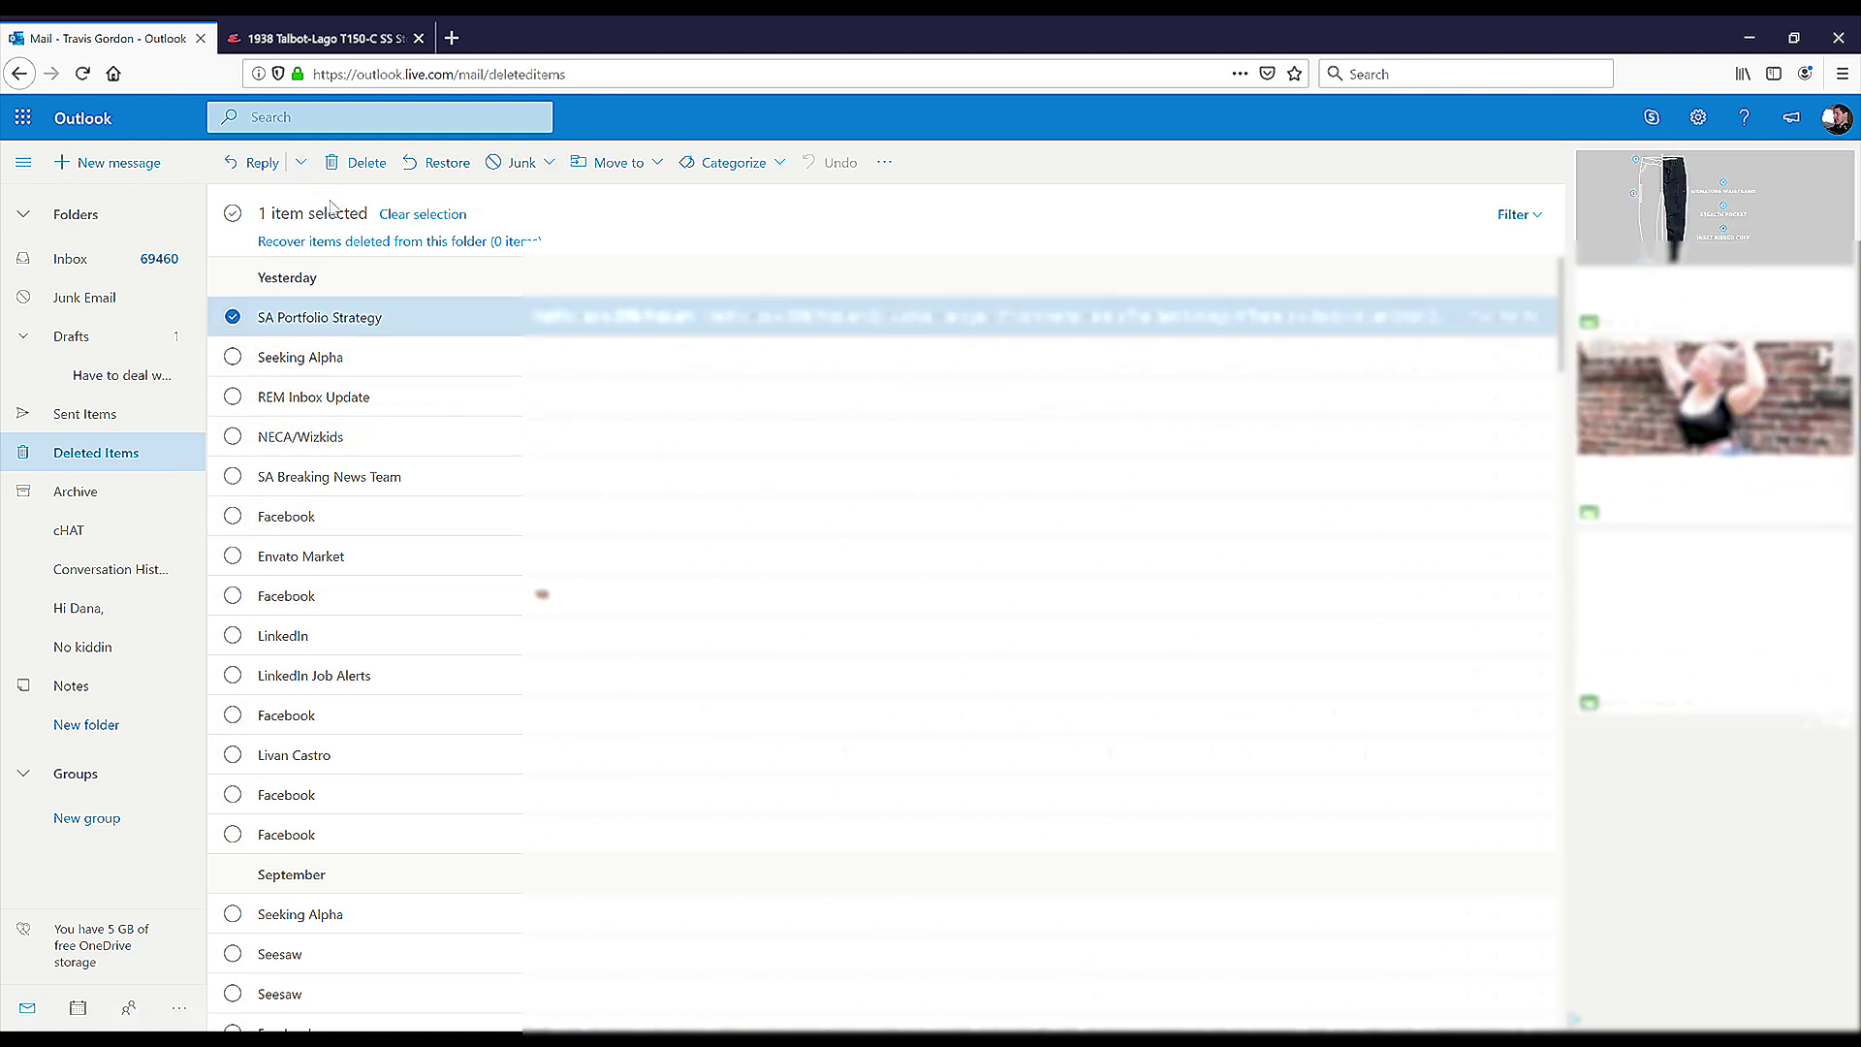
Permanently delete SA Portfolio Strategy, Seeking Alpha, REM Inbox Update and NECA/Wizkids
click(366, 172)
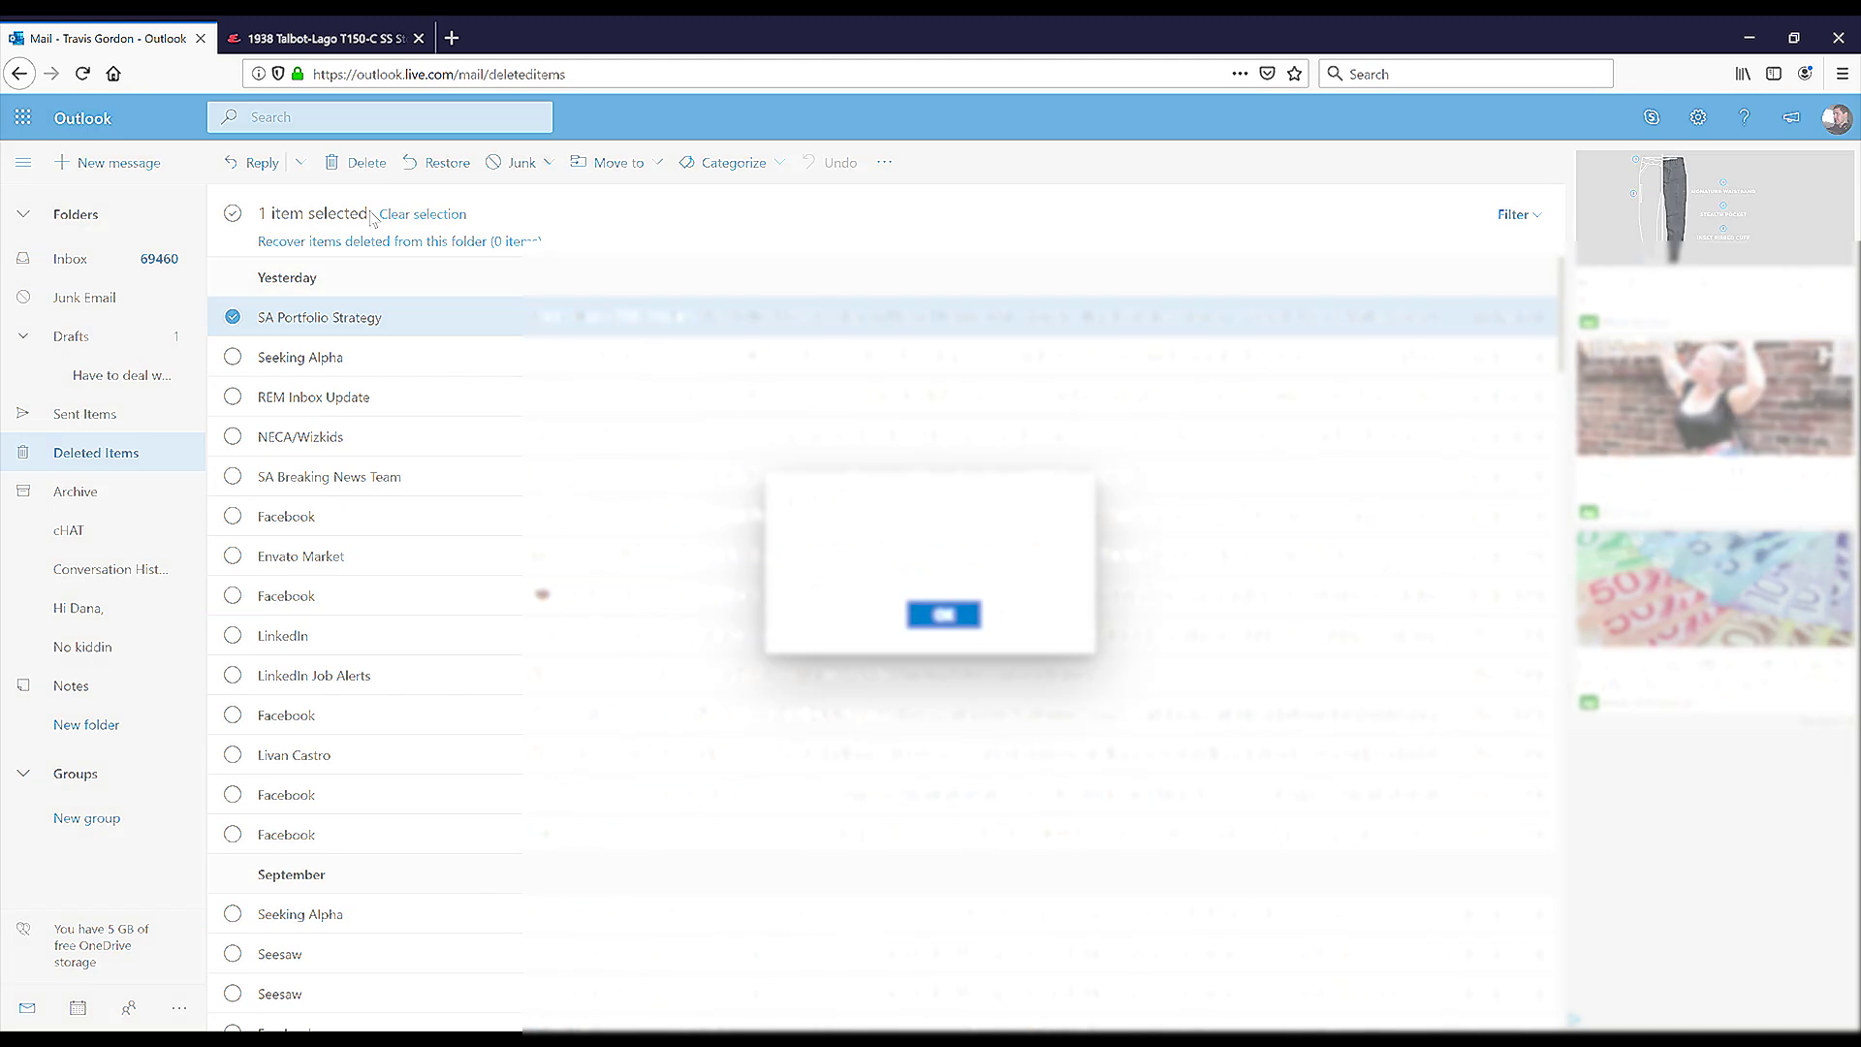
click(963, 613)
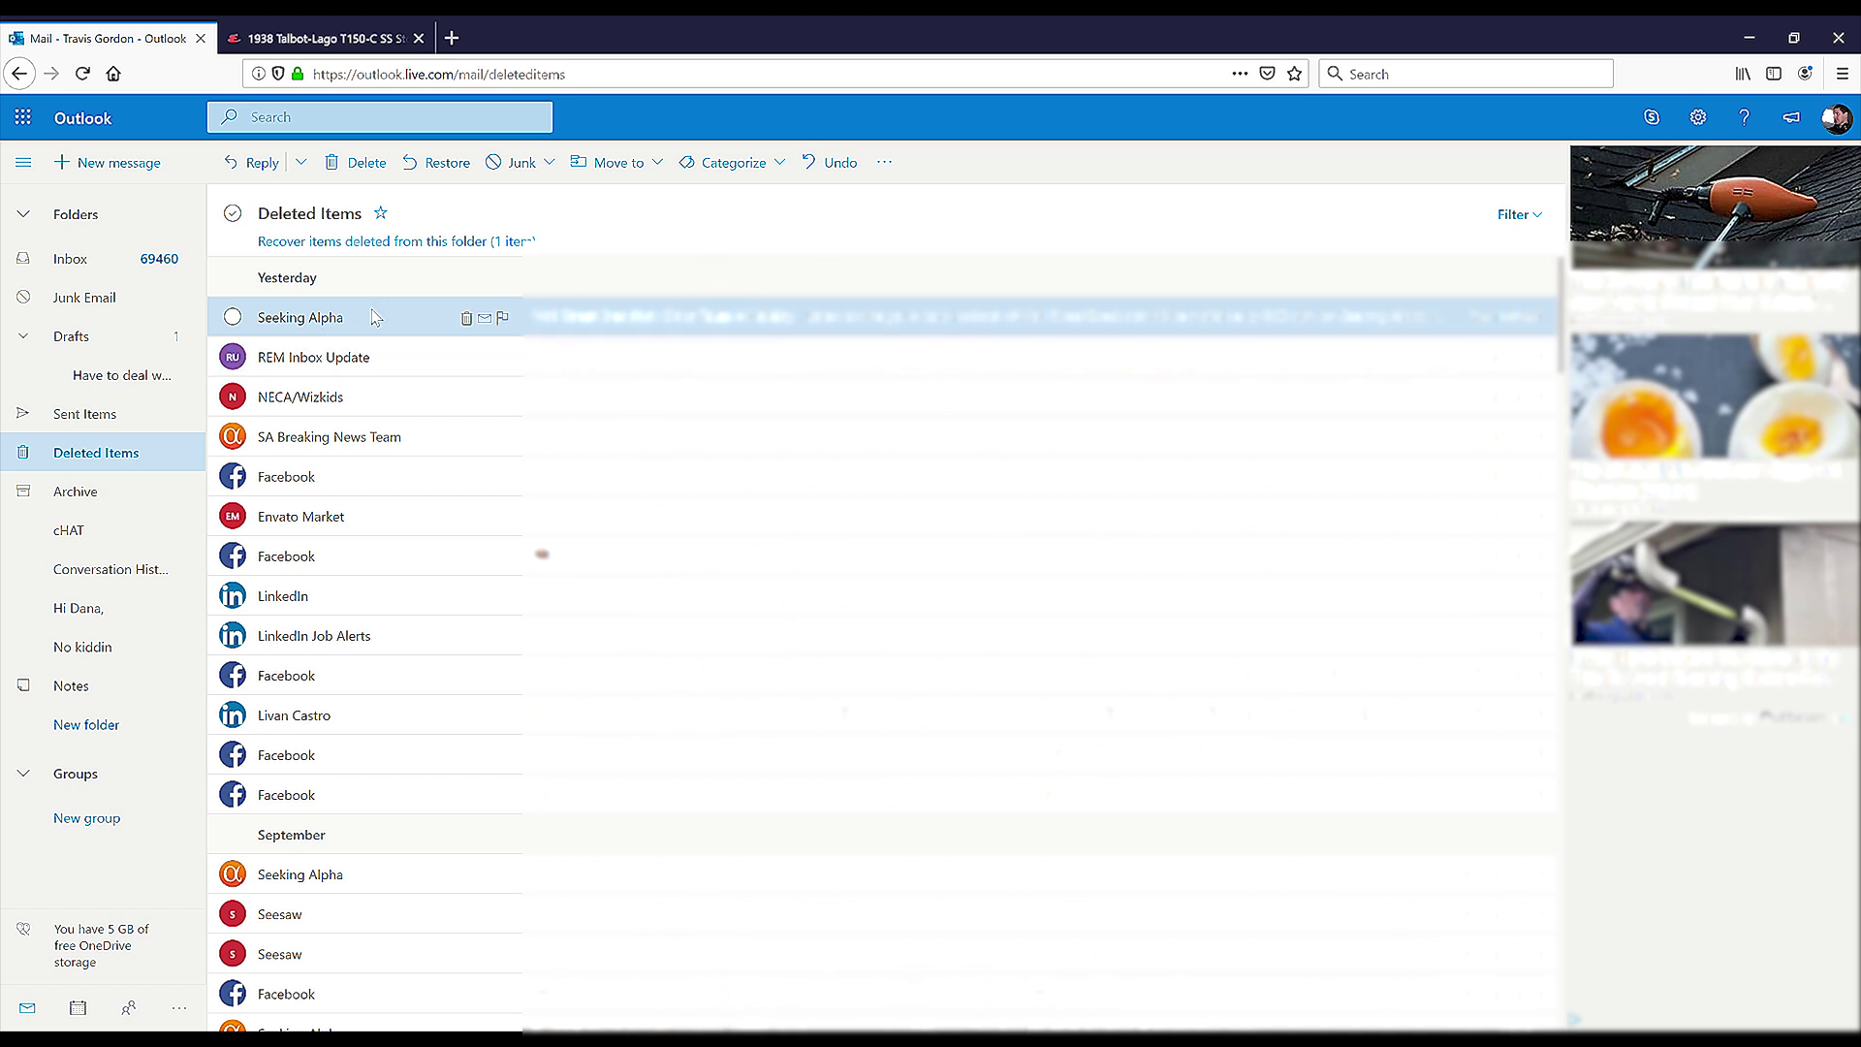
click(232, 316)
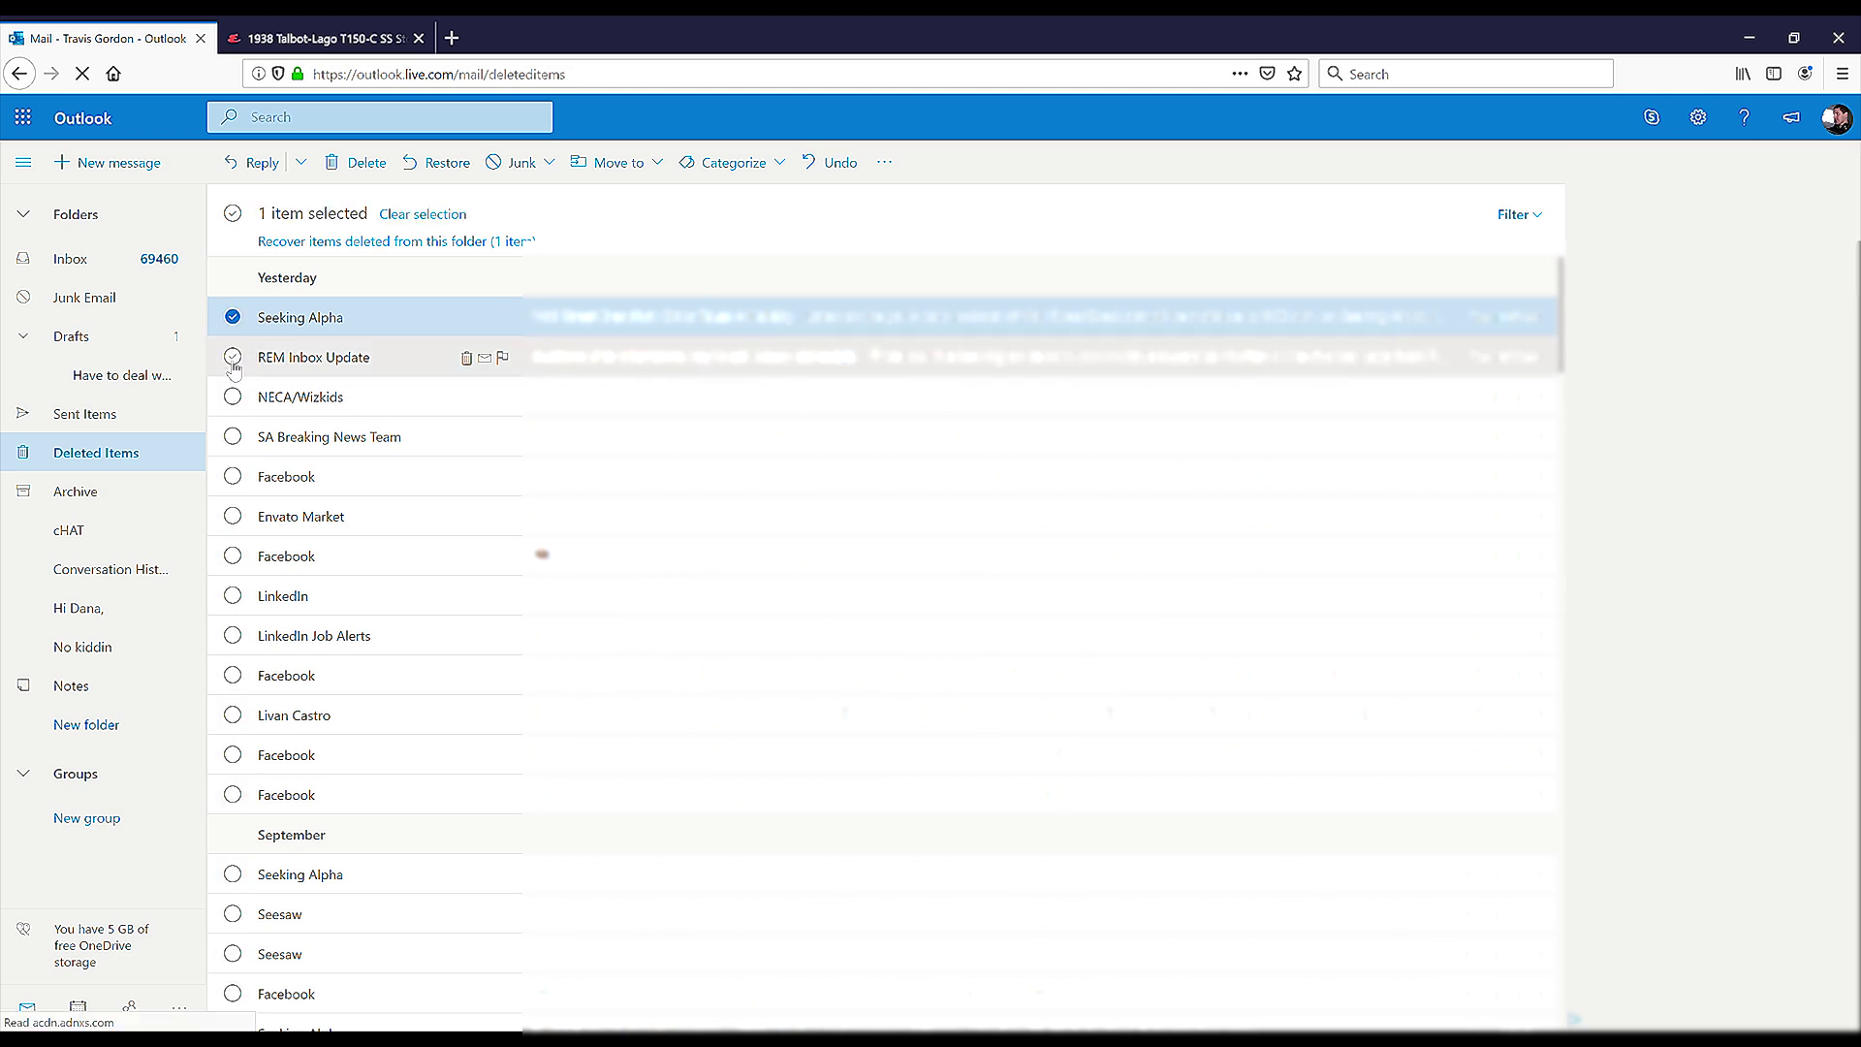
click(233, 356)
click(233, 397)
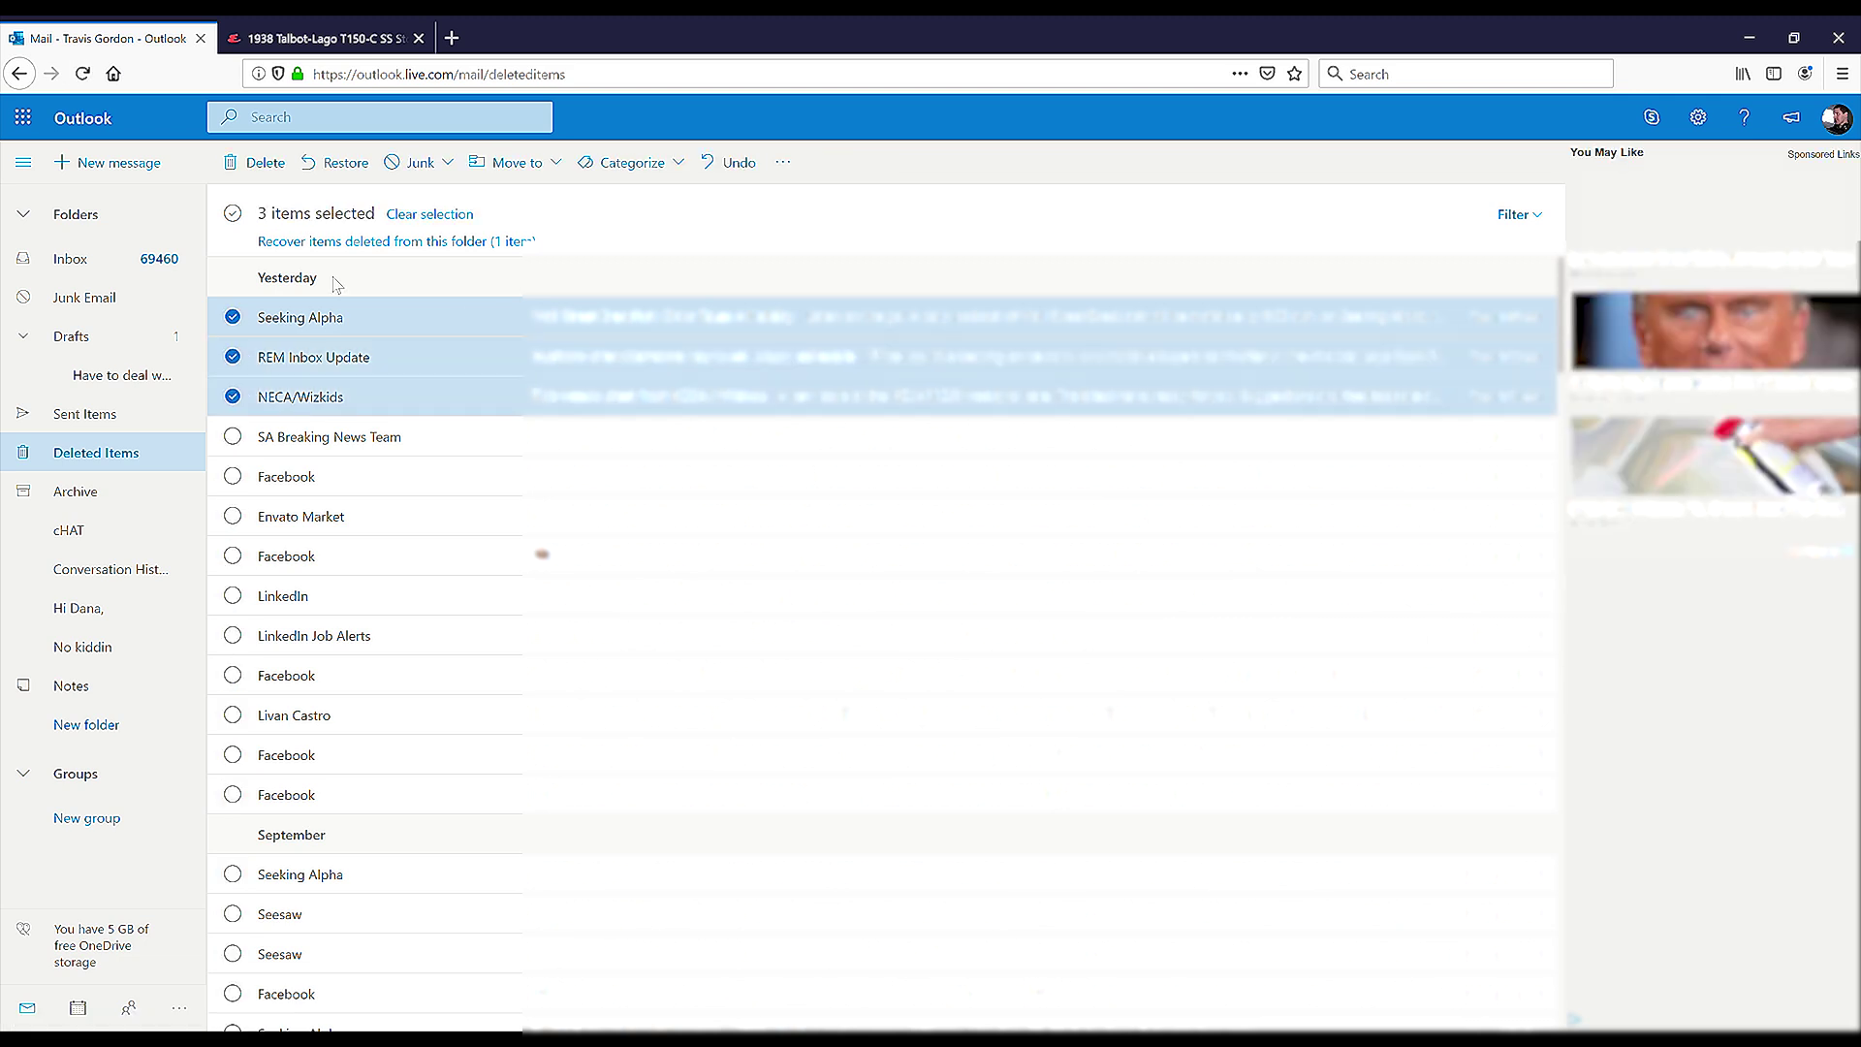
click(259, 163)
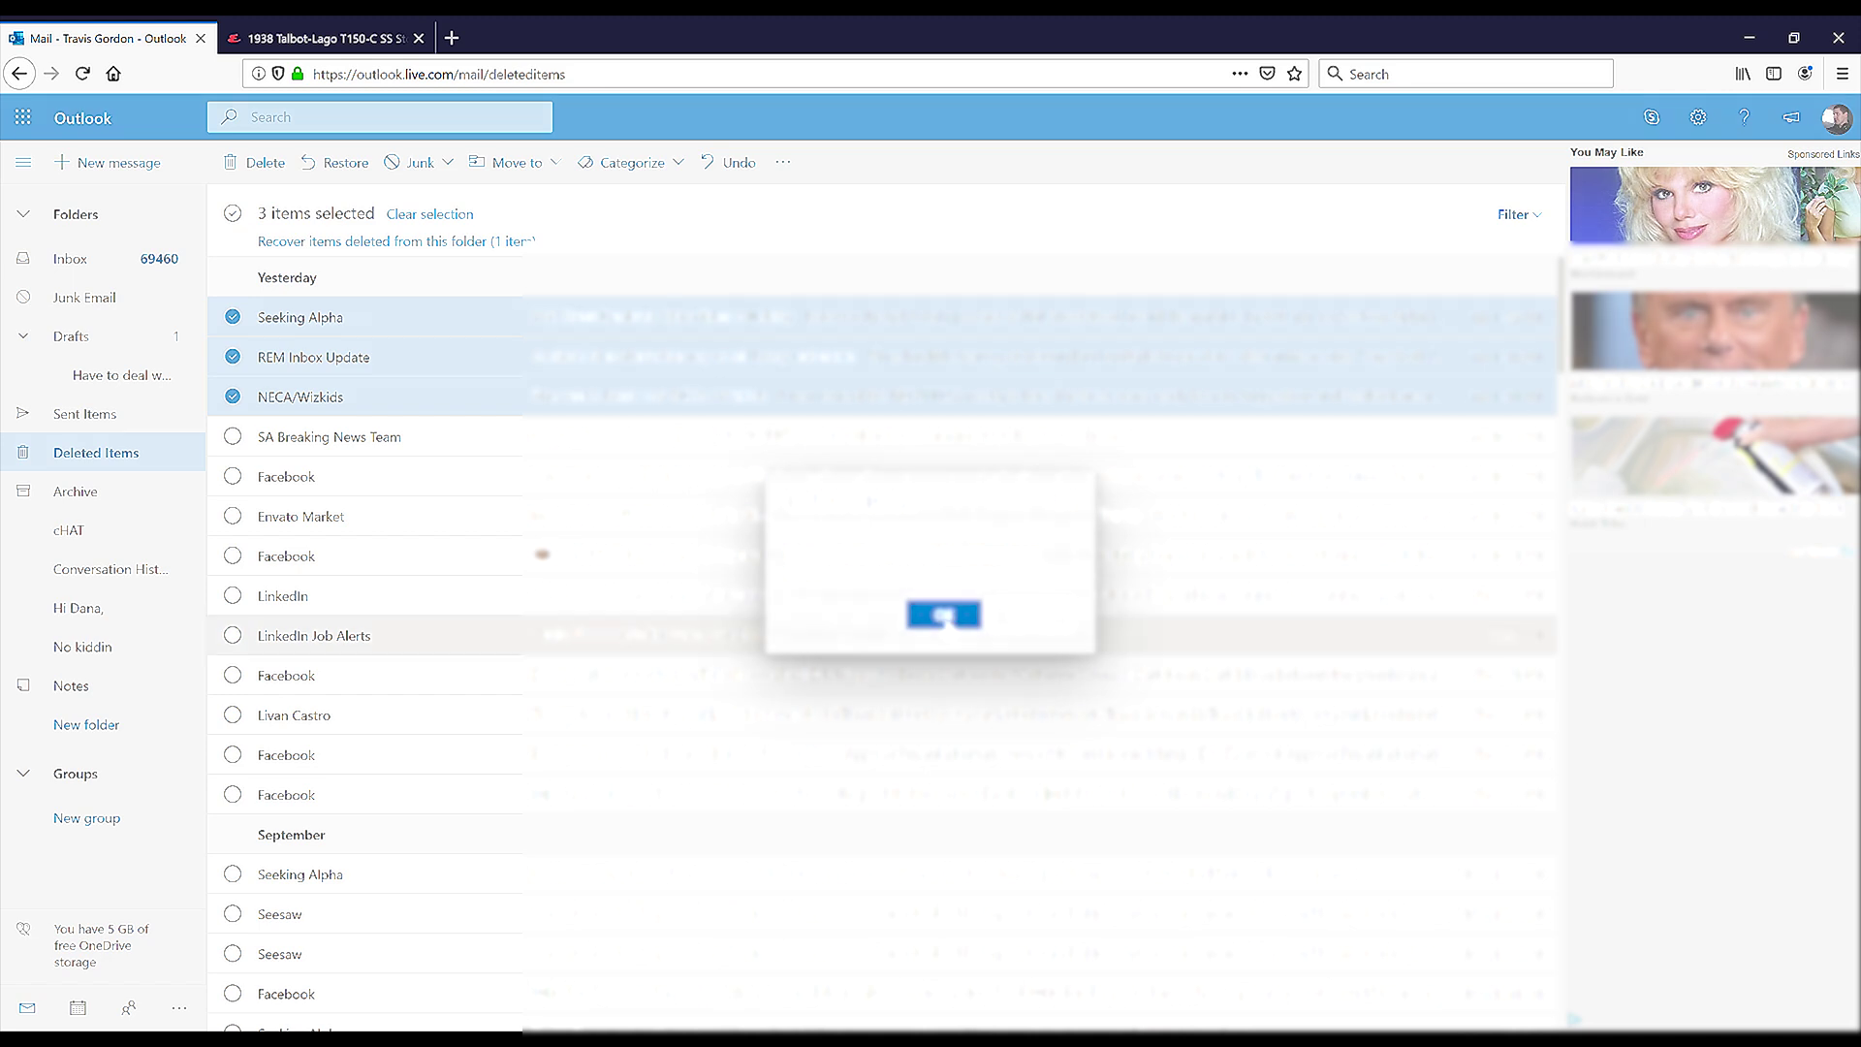
click(944, 618)
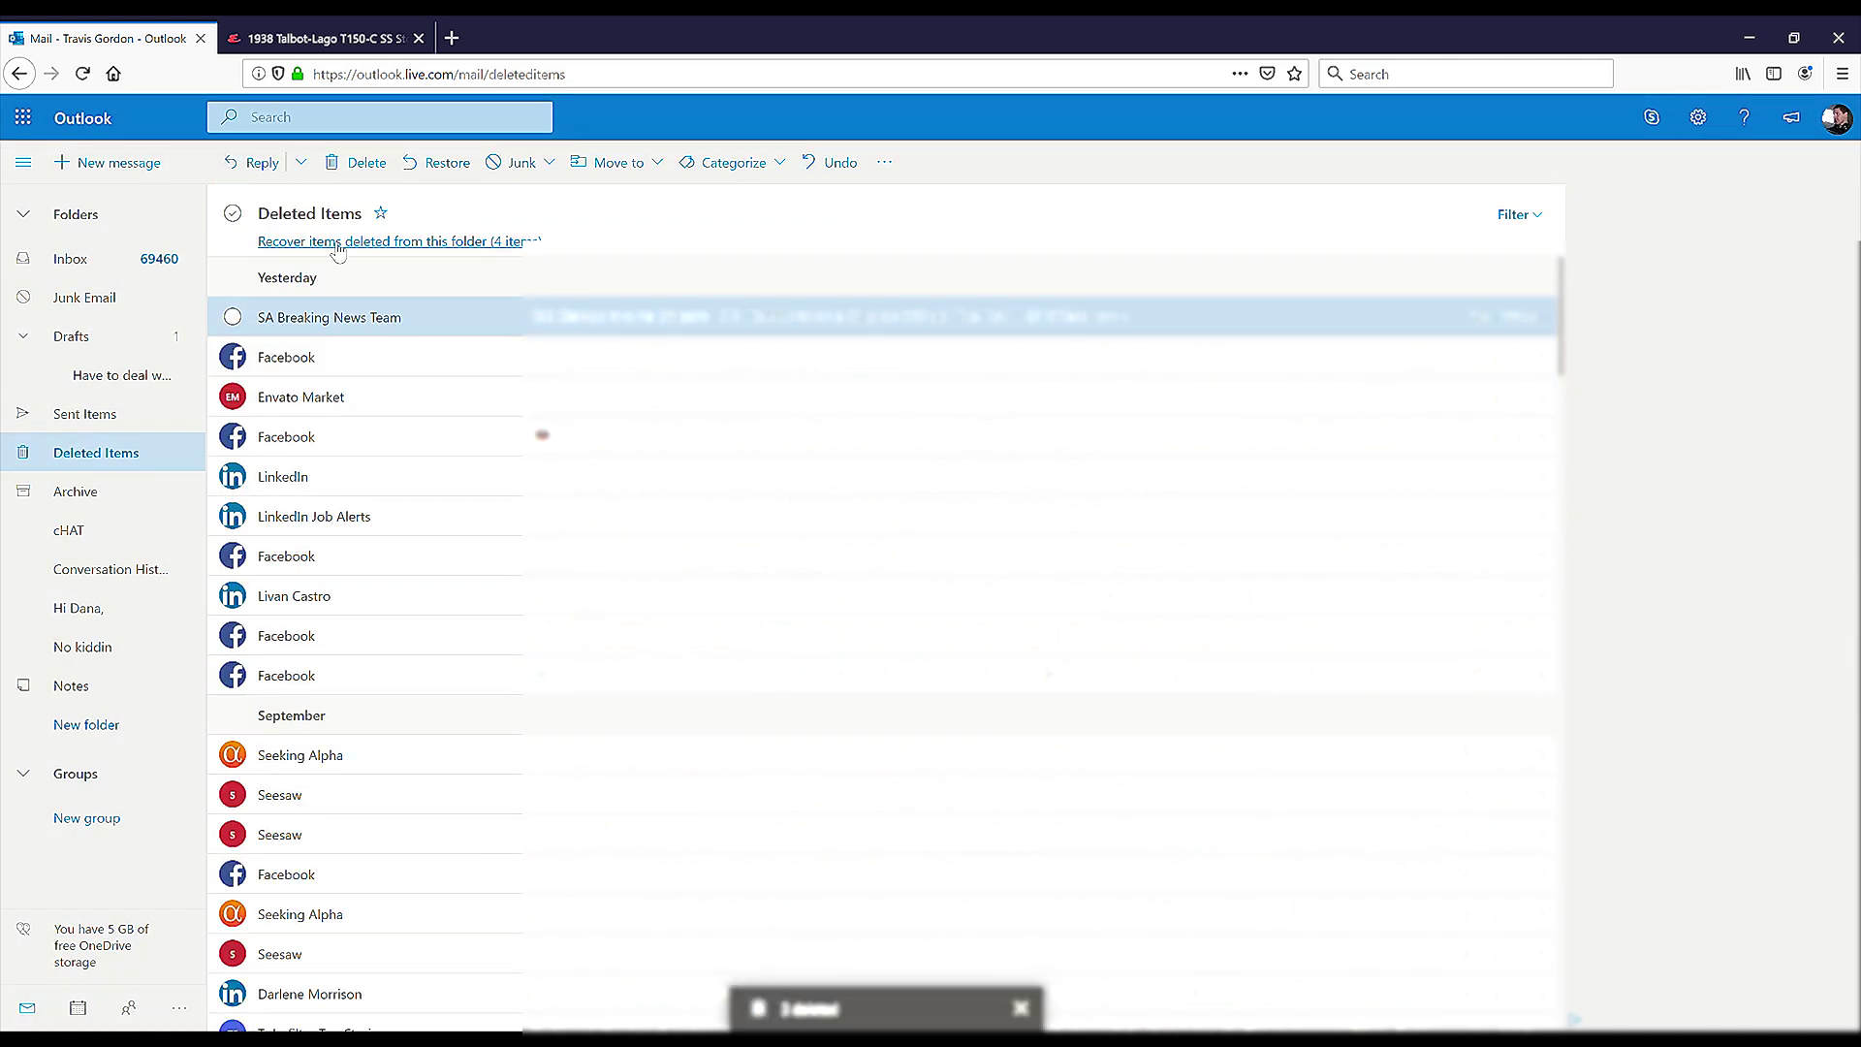
Purge those four messages from Recoverable Items and return to Deleted Items
click(330, 243)
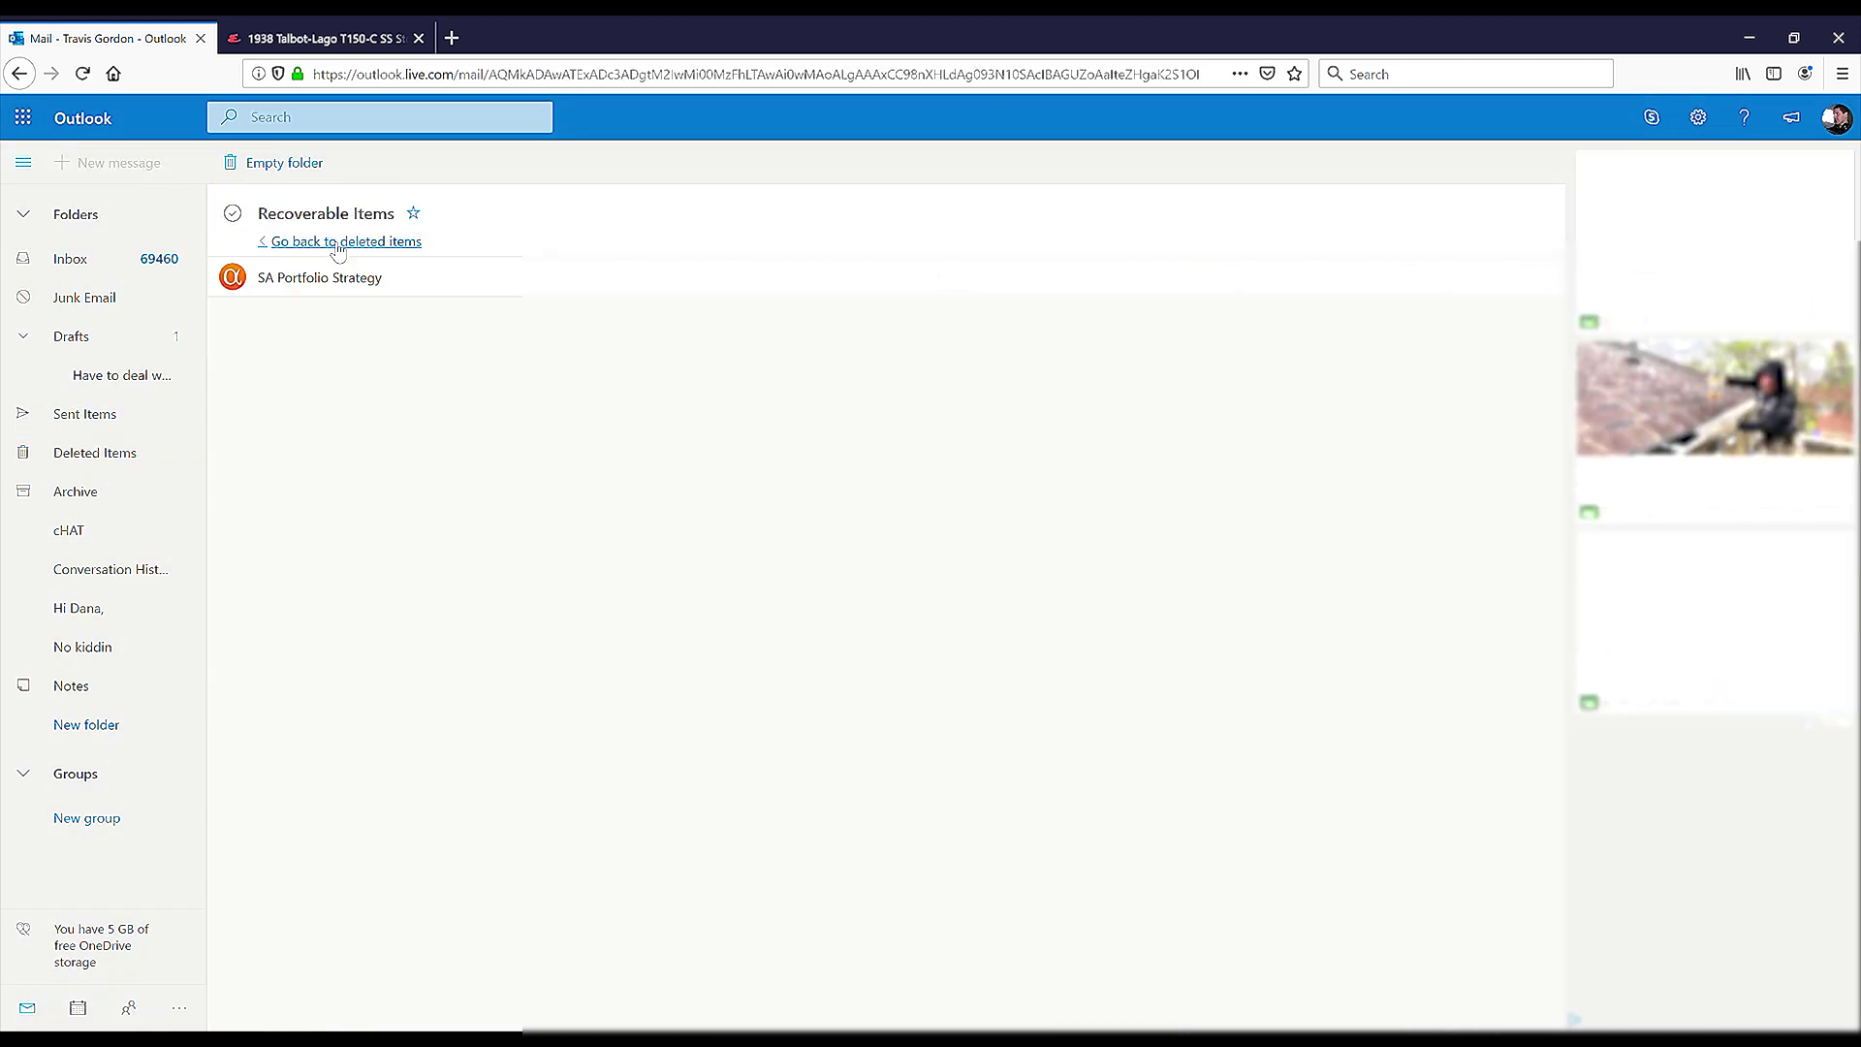
click(292, 166)
click(916, 618)
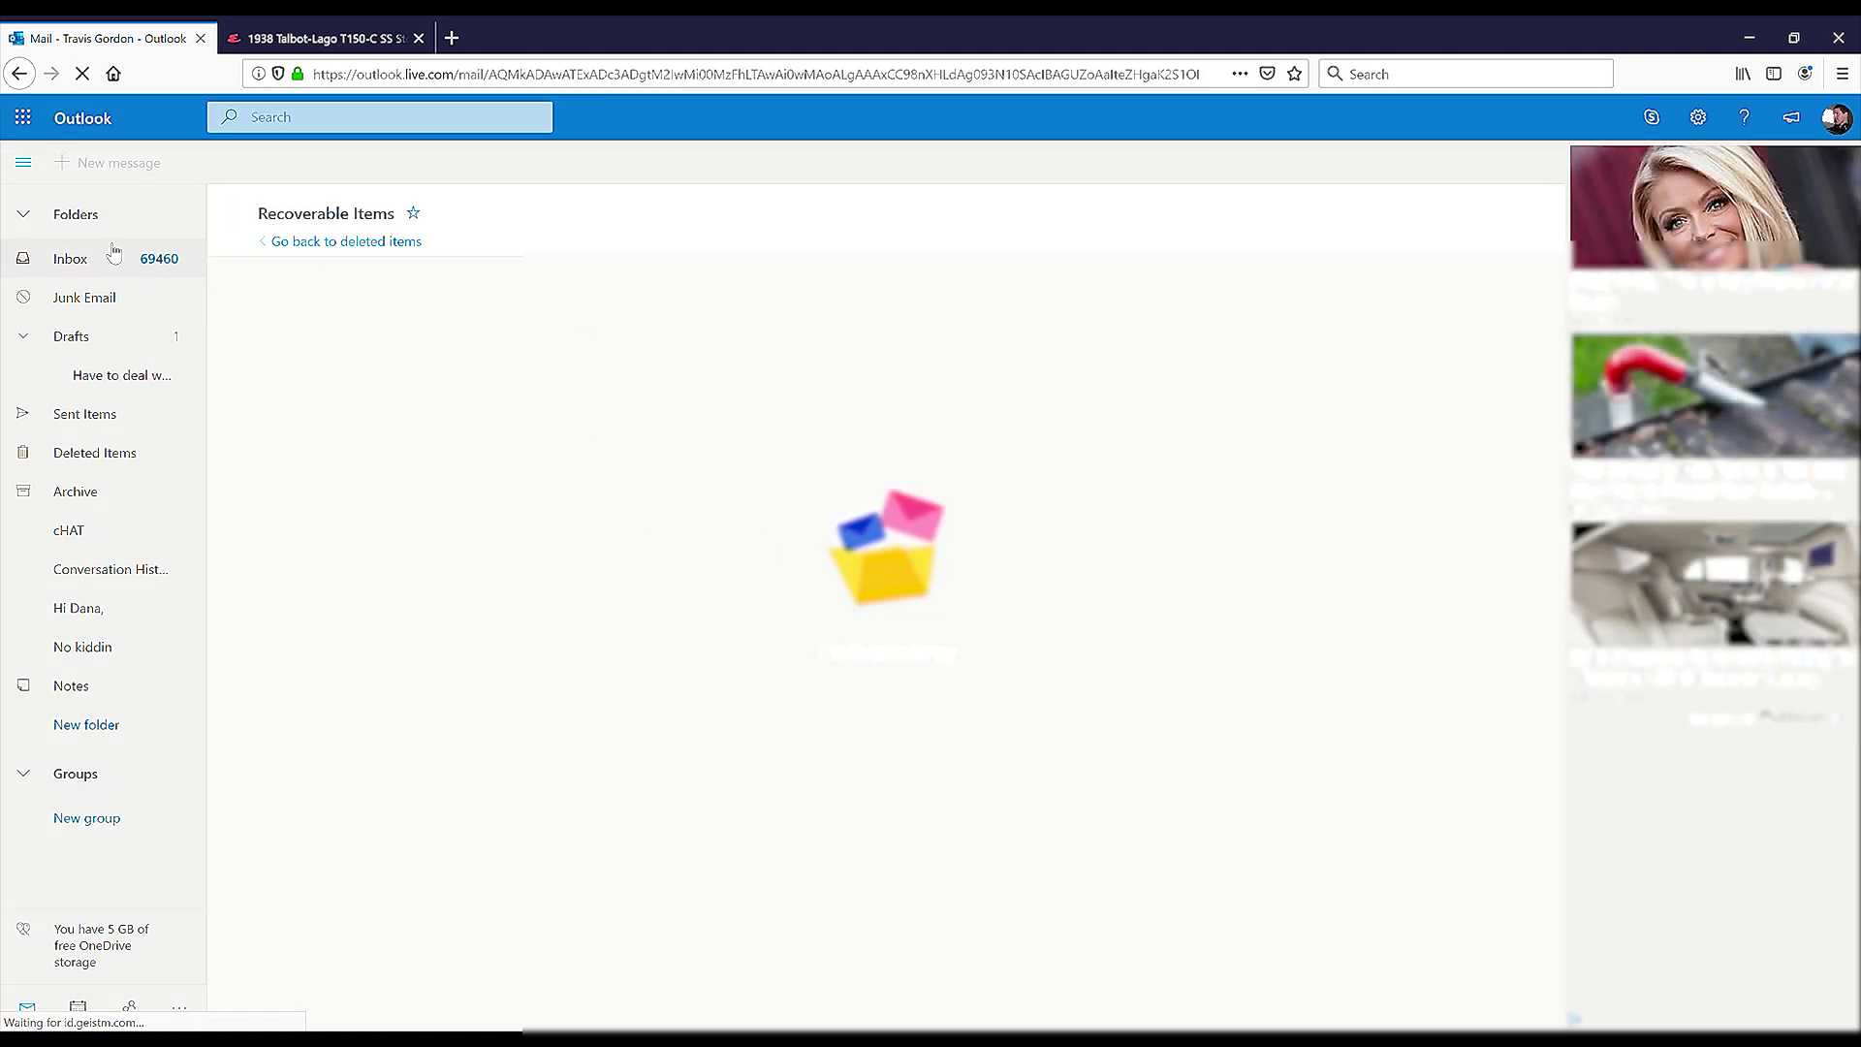
click(97, 454)
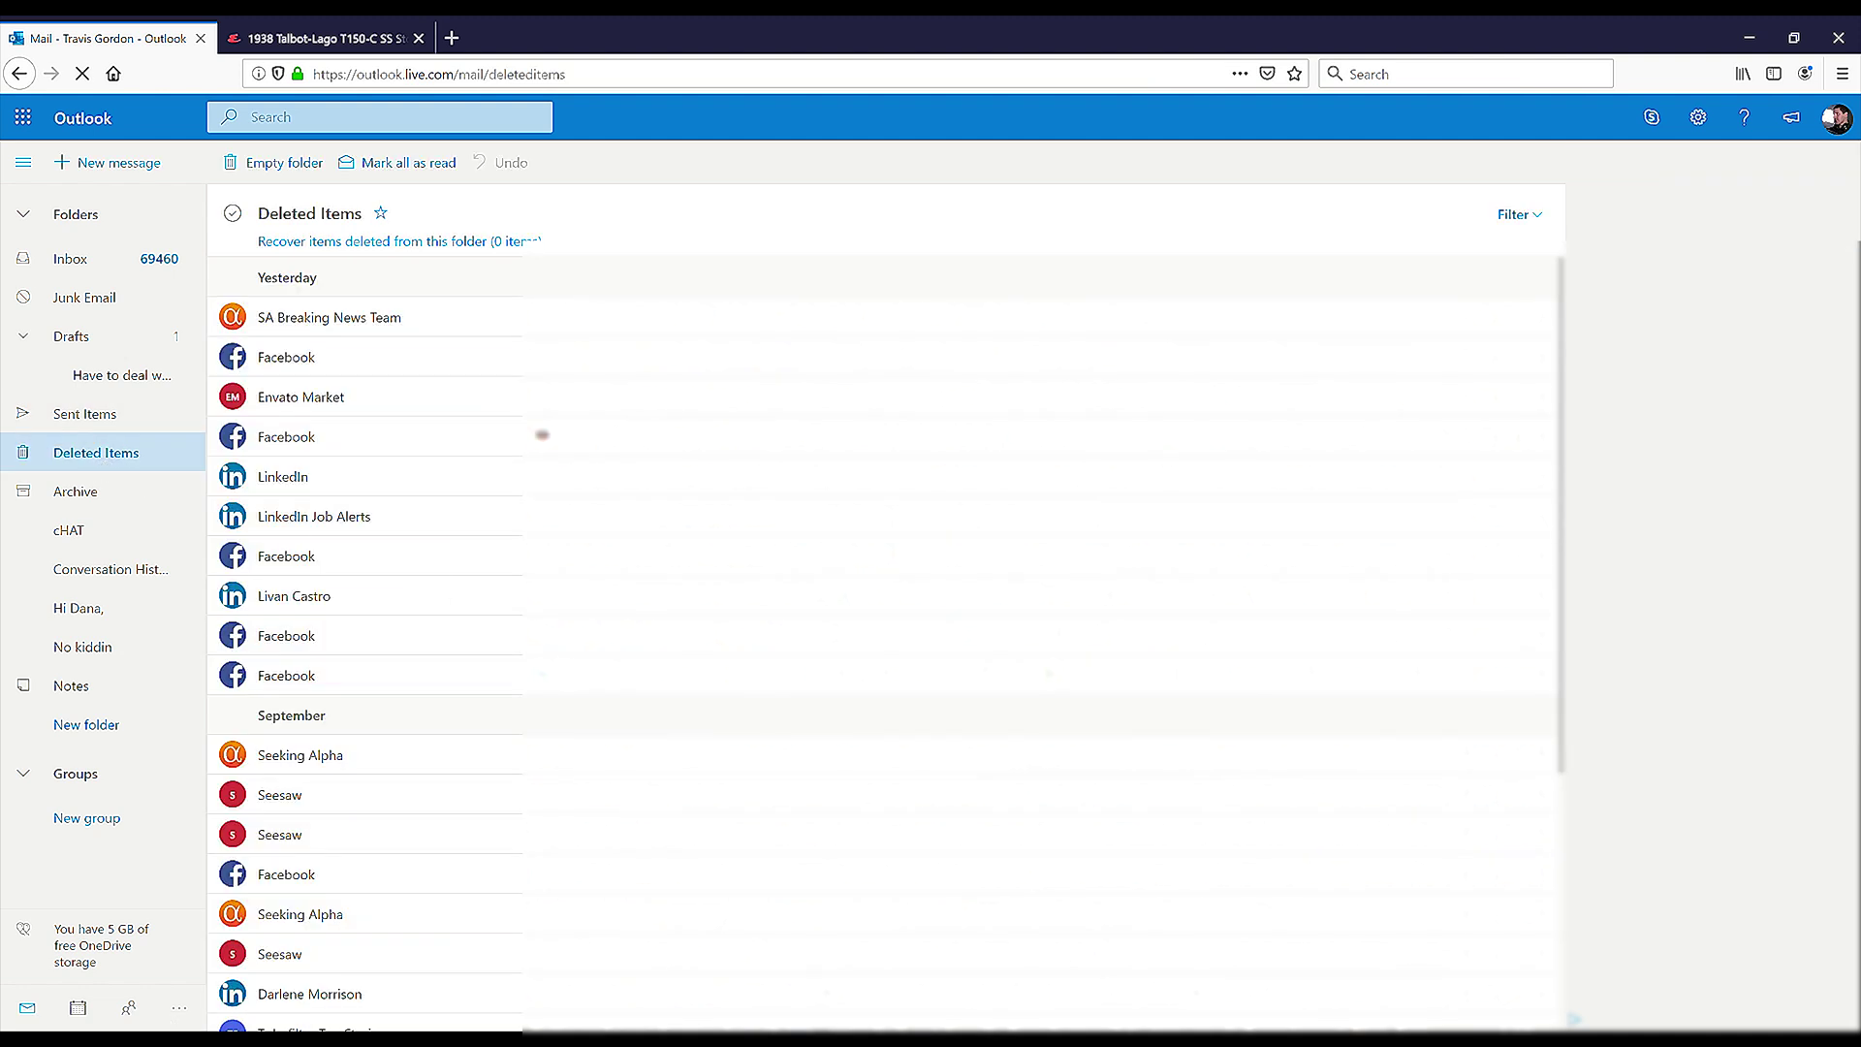
Delete all 861 items in Deleted Items with Empty folder
click(281, 162)
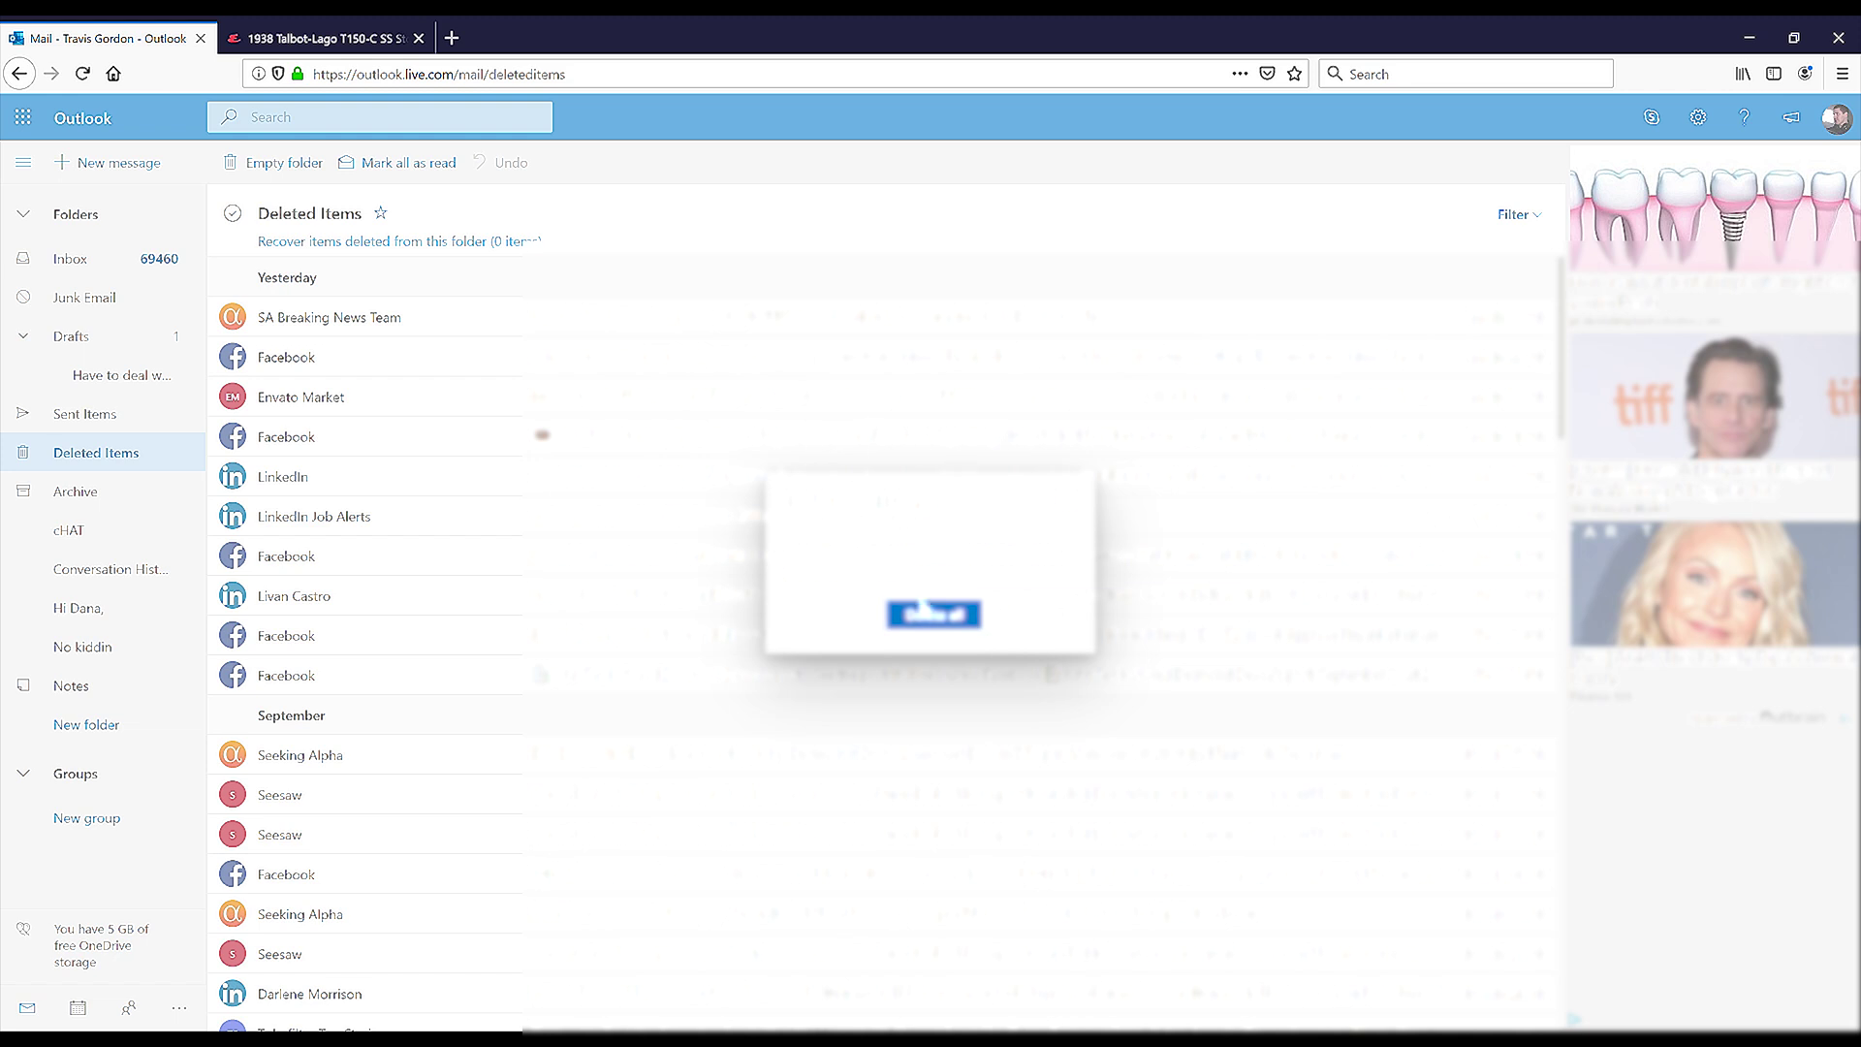
click(948, 615)
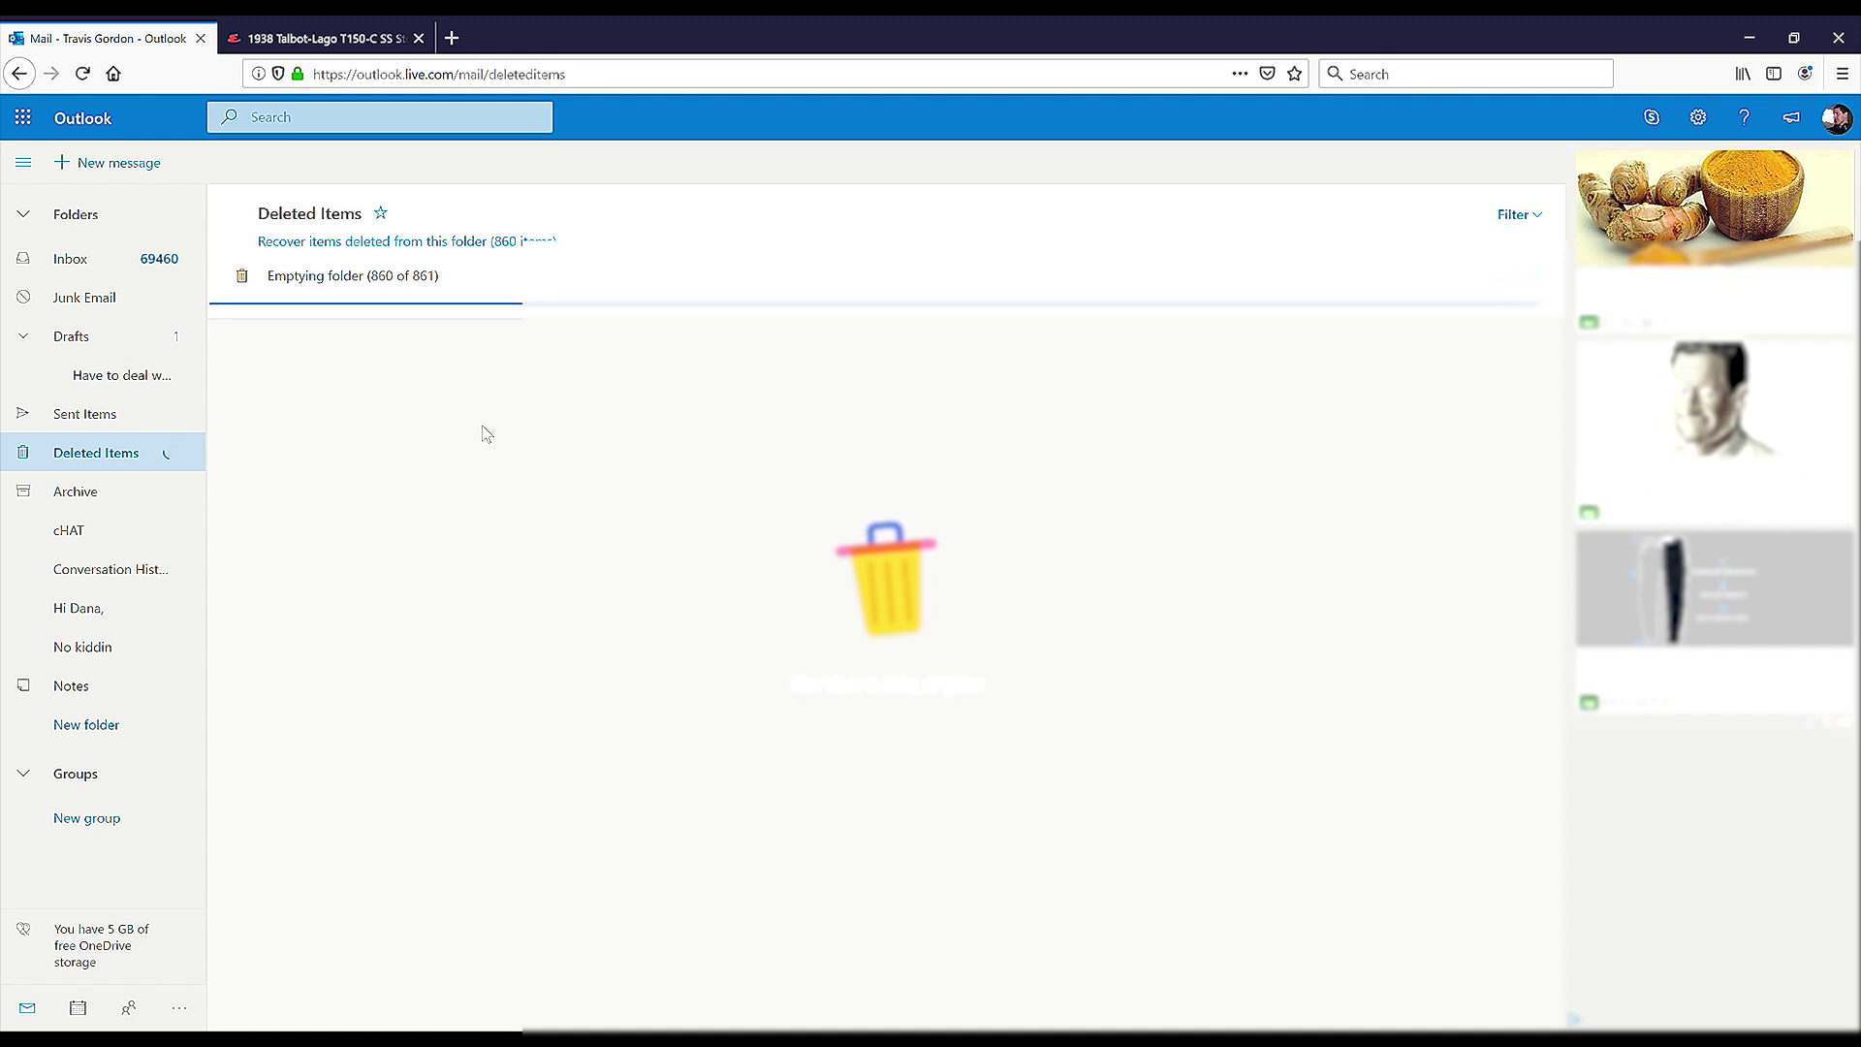
Purge all 861 removed messages from the Recoverable Items folder
click(446, 247)
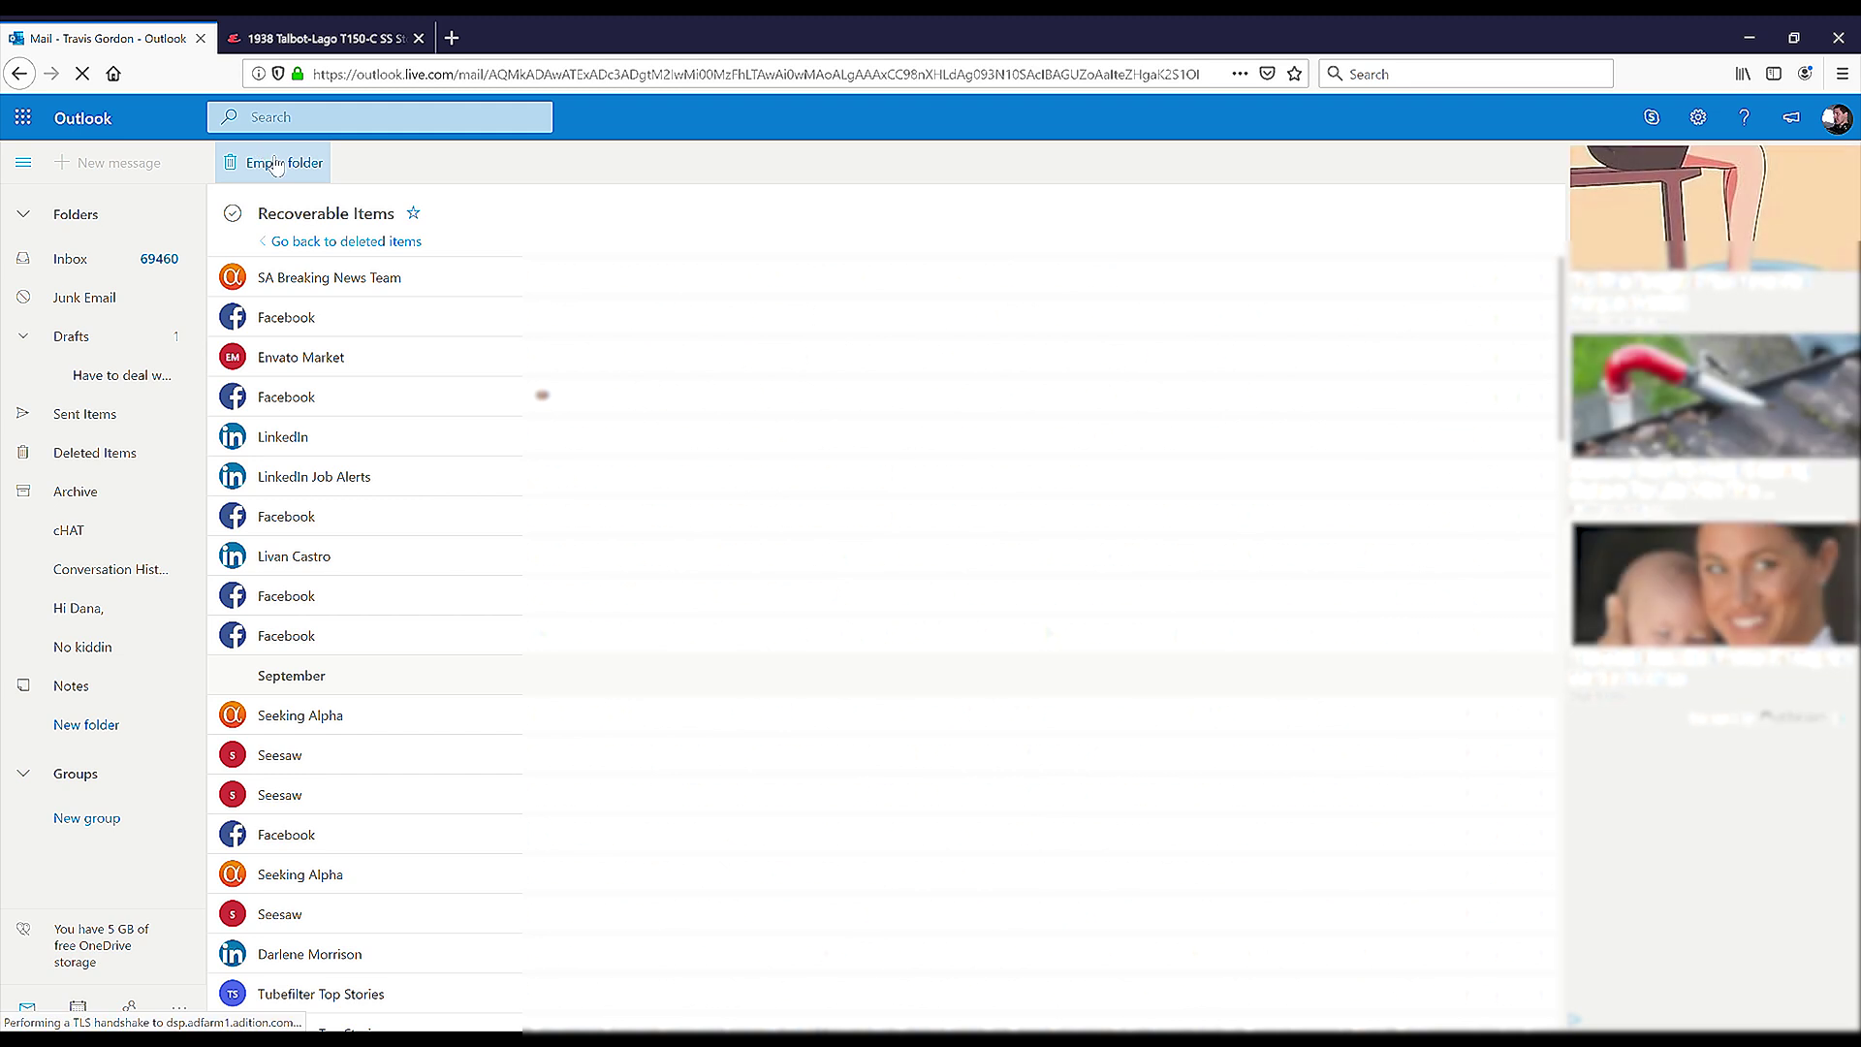
click(270, 164)
click(954, 615)
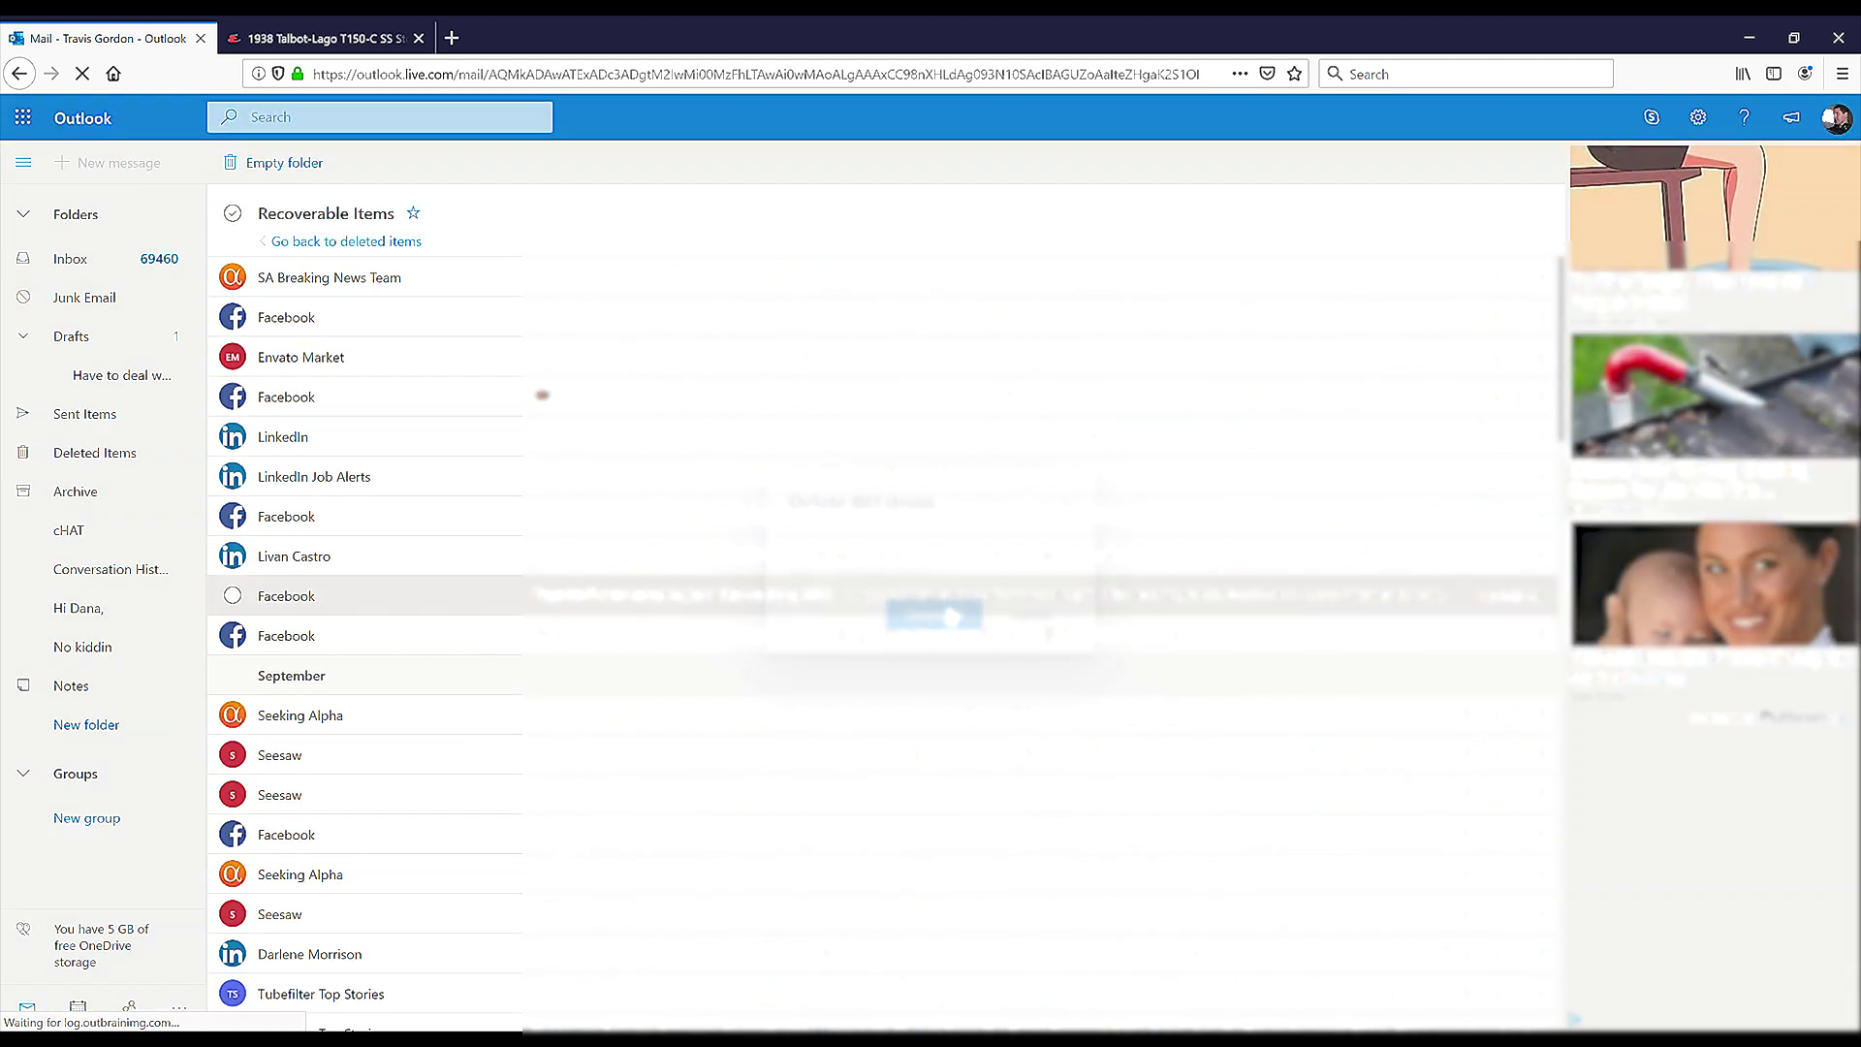